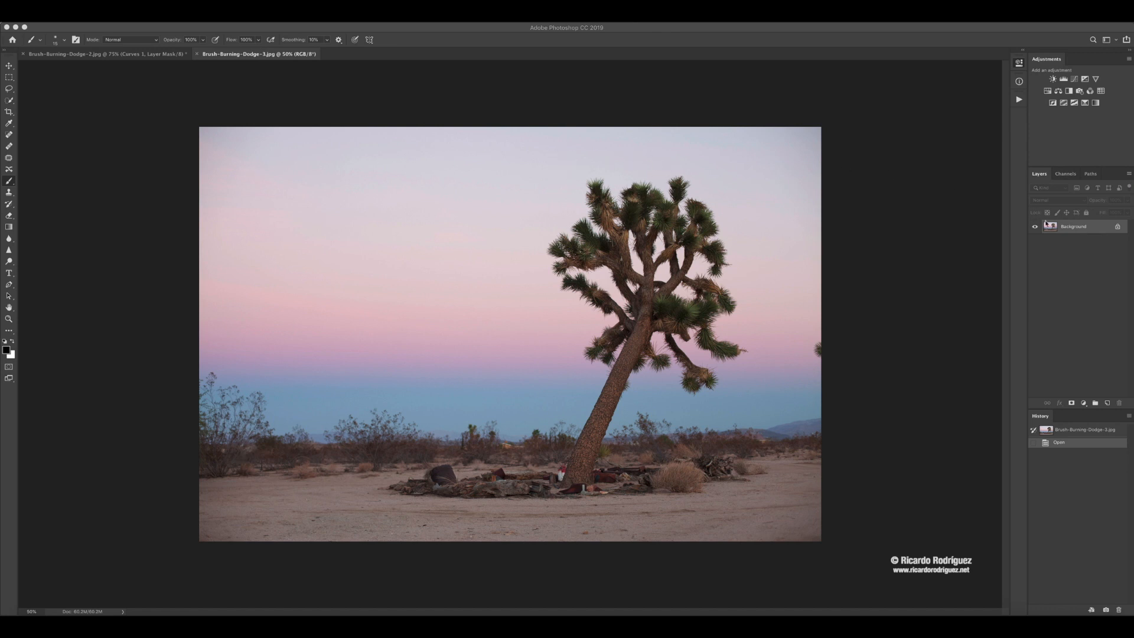
Duplicate the Background layer and rename the copy Reto.
click(1102, 227)
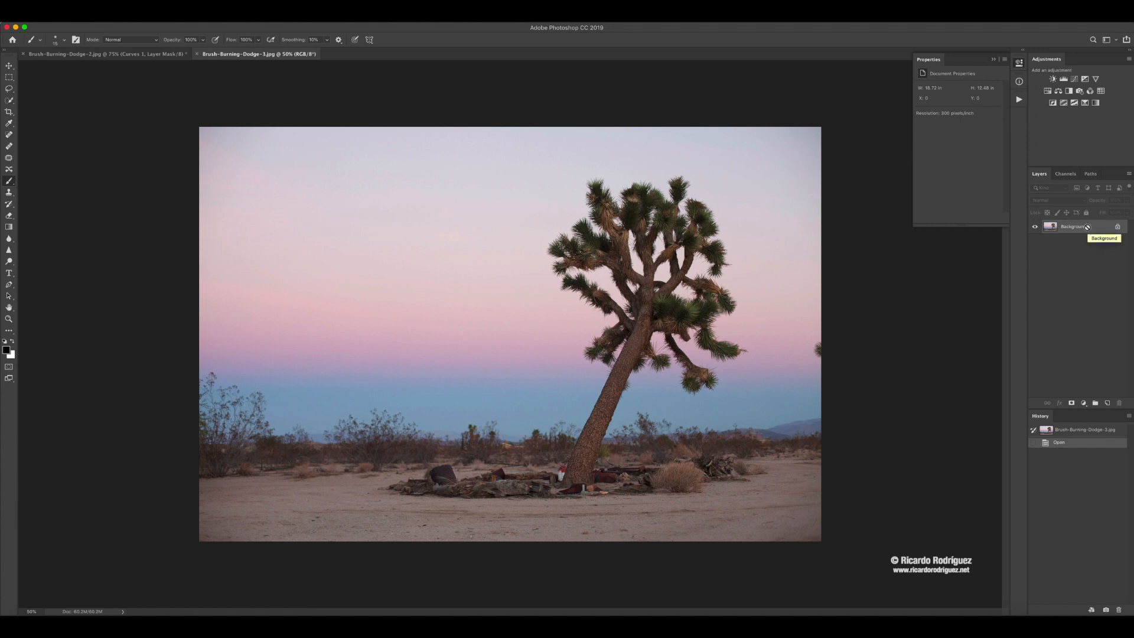
key(ctrl+j)
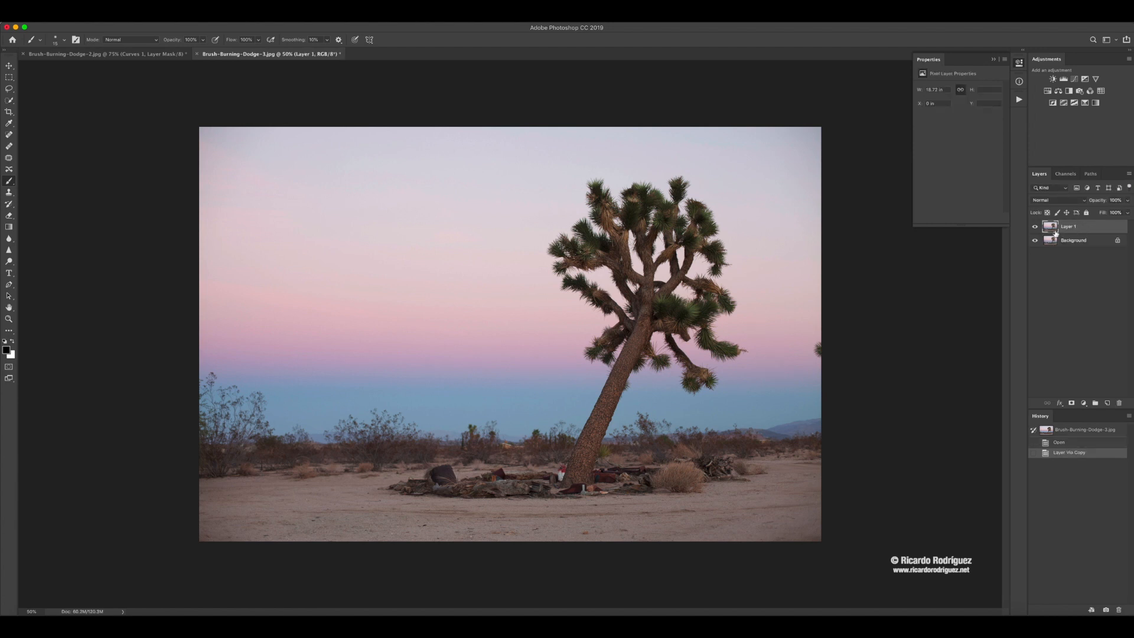
double_click(1065, 227)
text(Reto)
click(1099, 223)
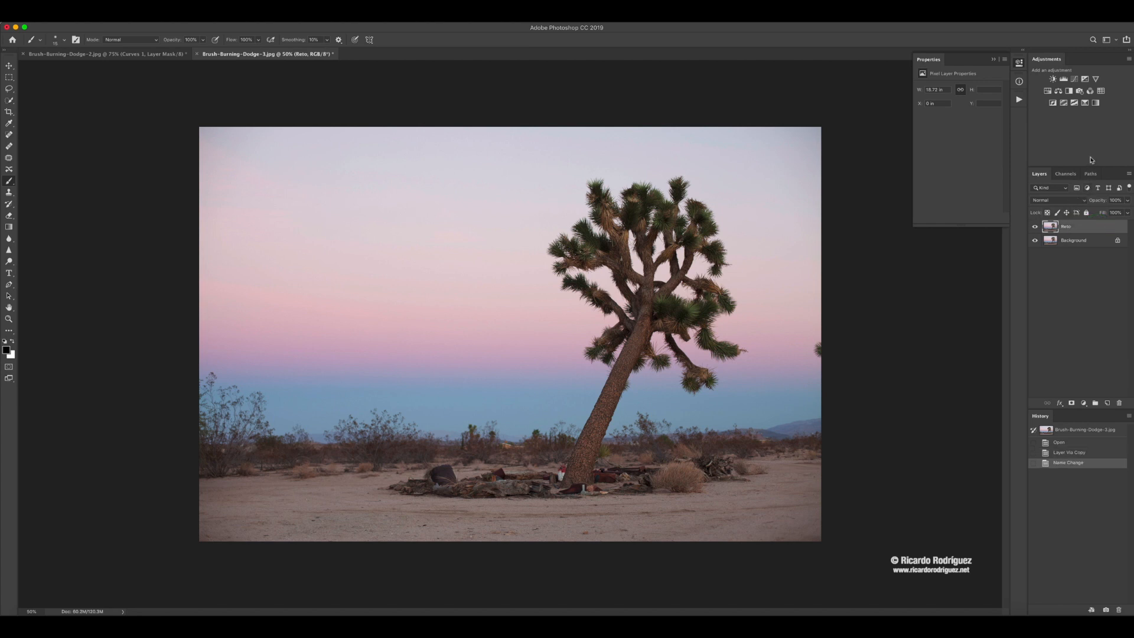
Add a Curves adjustment layer and darken the image by dragging downward on the sky with the targeted adjustment tool.
click(1076, 81)
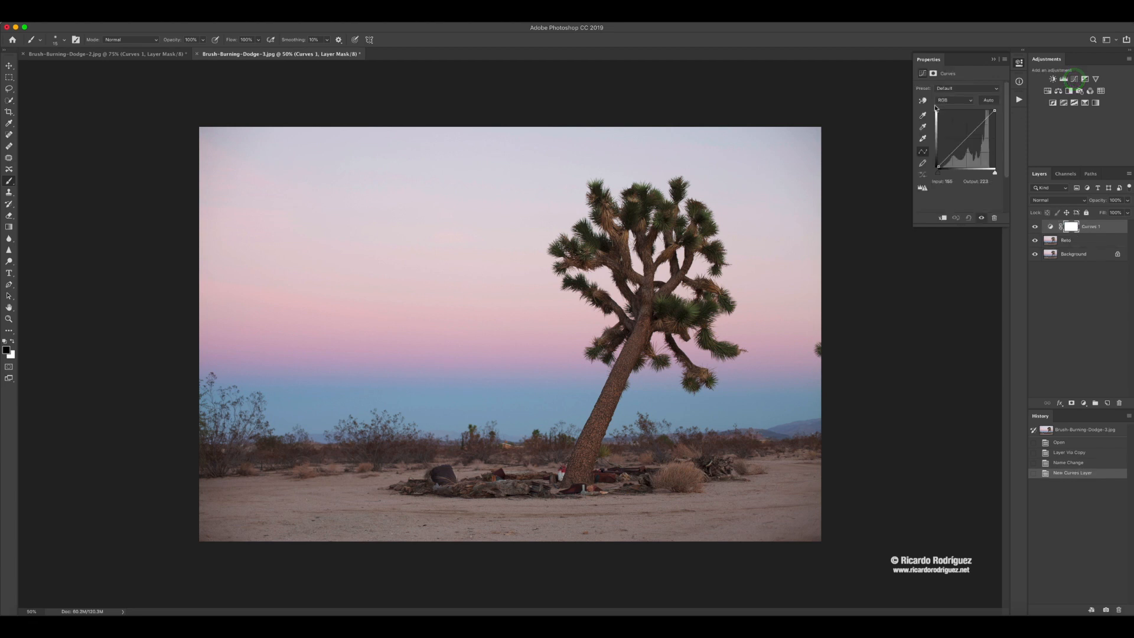
click(923, 102)
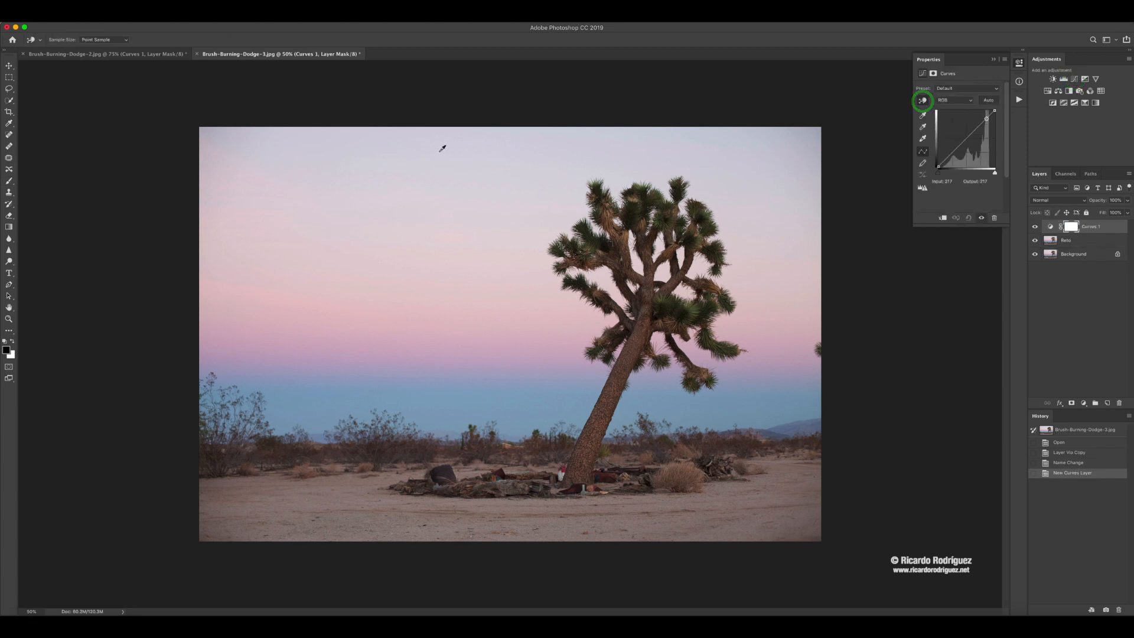
click(438, 155)
mouse_move(437, 156)
mouse_down()
mouse_move(438, 212)
mouse_move(442, 170)
mouse_up()
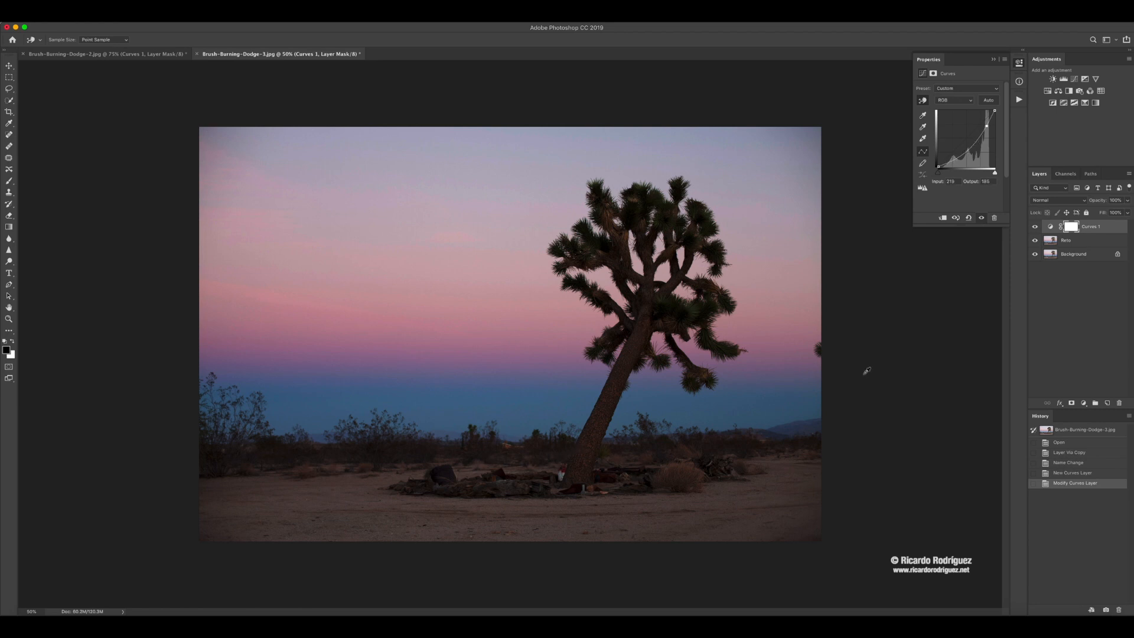
Draw a vertical white-to-black gradient on the Curves layer mask from the top of the sky to the horizon.
click(1071, 227)
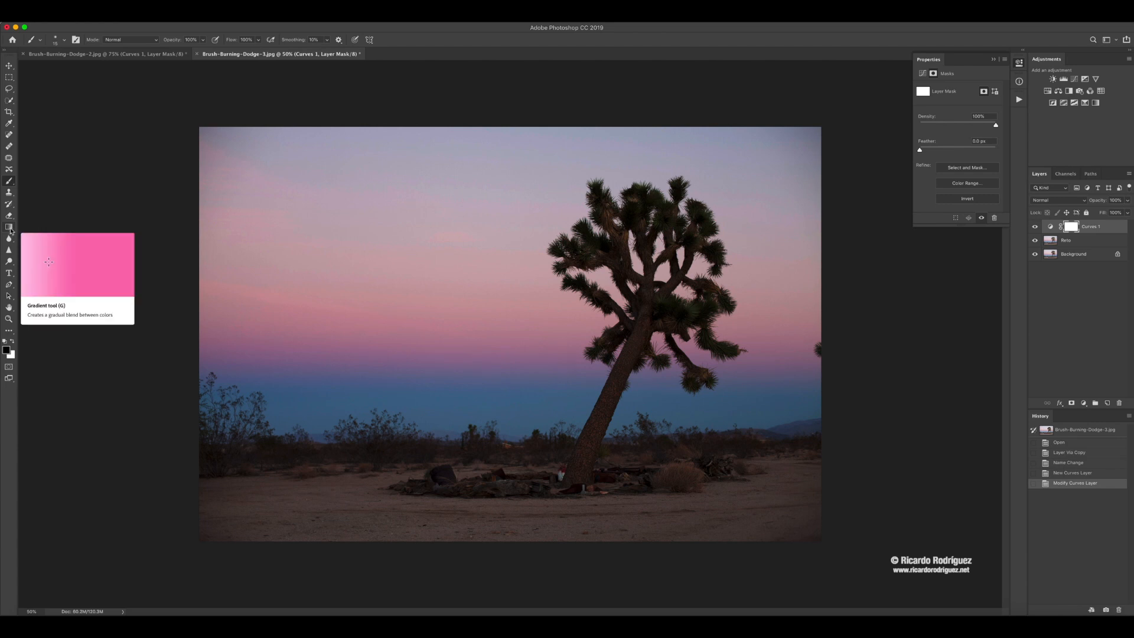
click(10, 228)
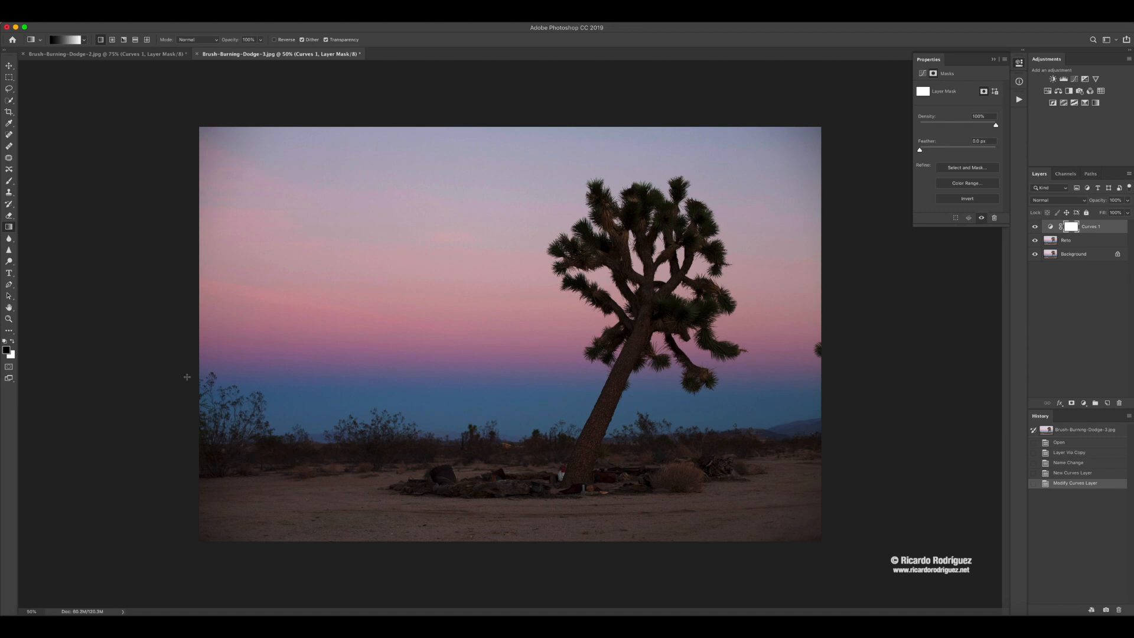
click(13, 342)
click(502, 138)
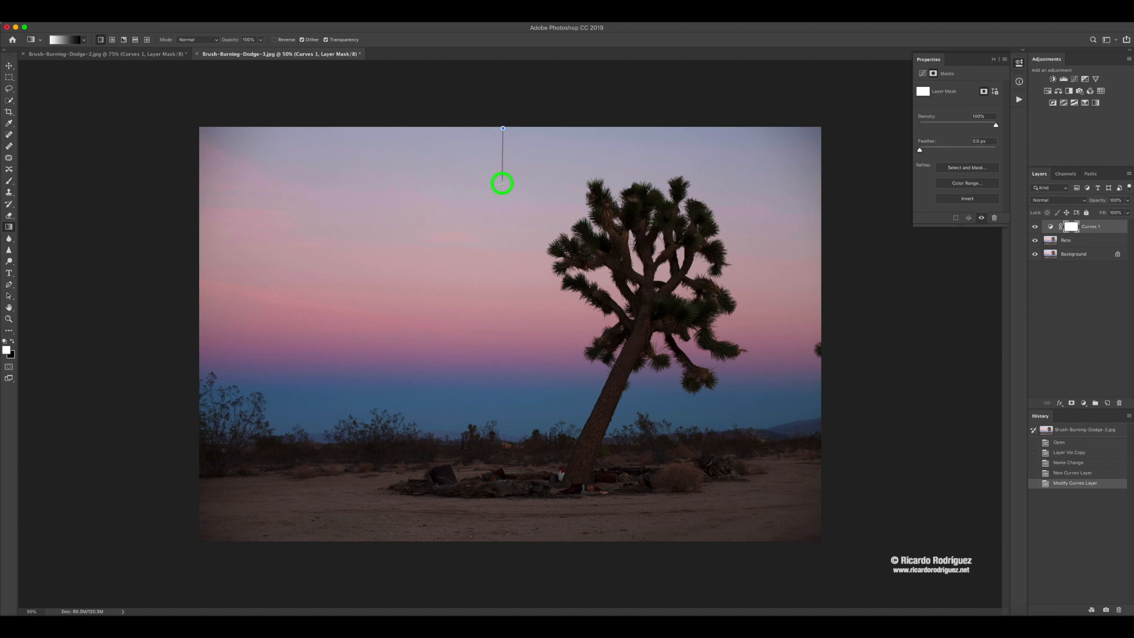
drag(502, 218, 500, 420)
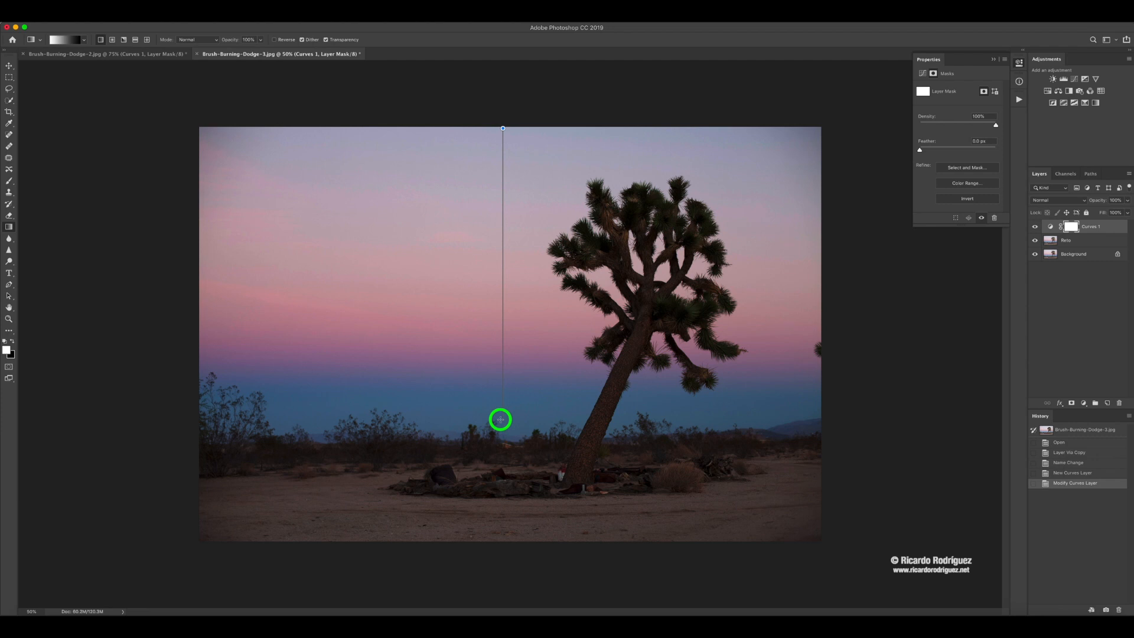
drag(500, 420, 500, 441)
drag(500, 442, 500, 442)
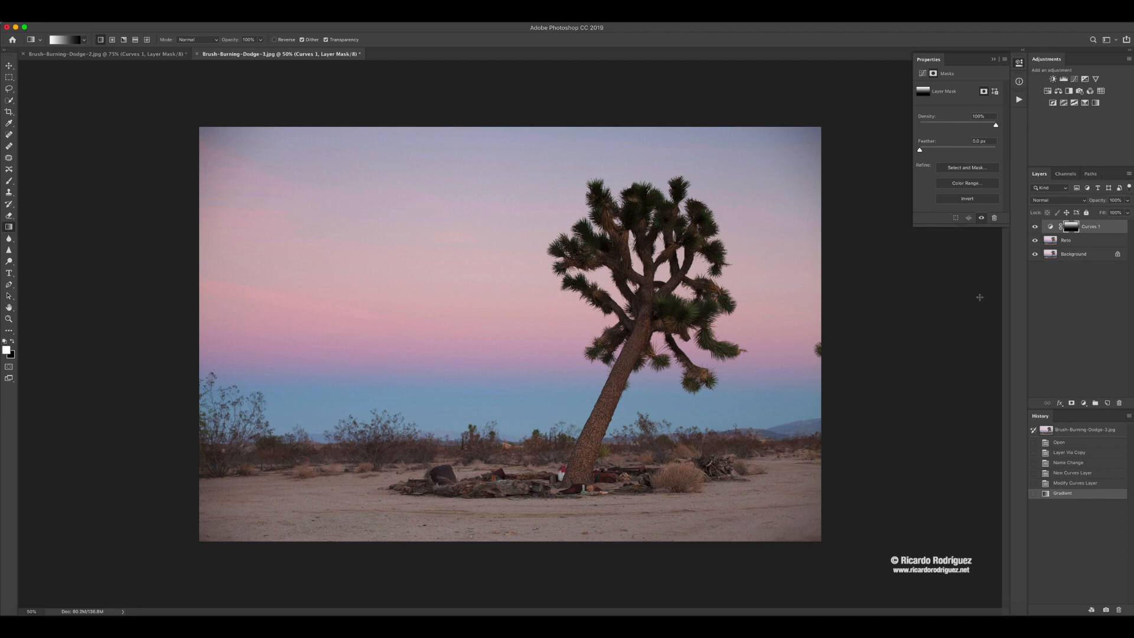
View the Curves layer mask on its own and toggle the Curves layer on and off to compare.
alt+click(1073, 229)
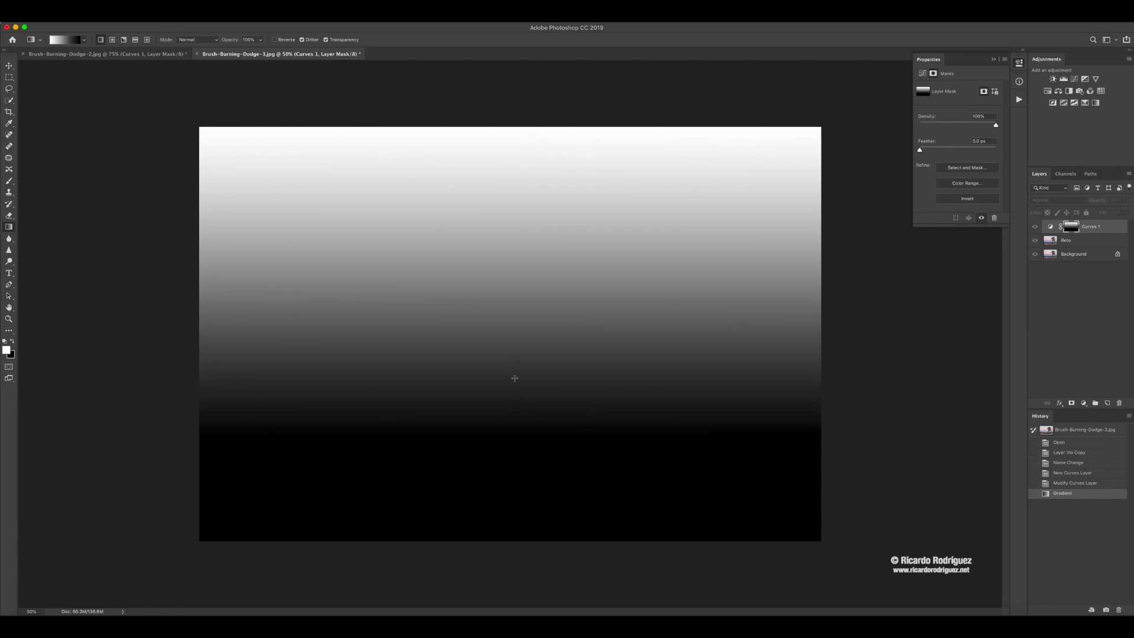
alt+click(1074, 231)
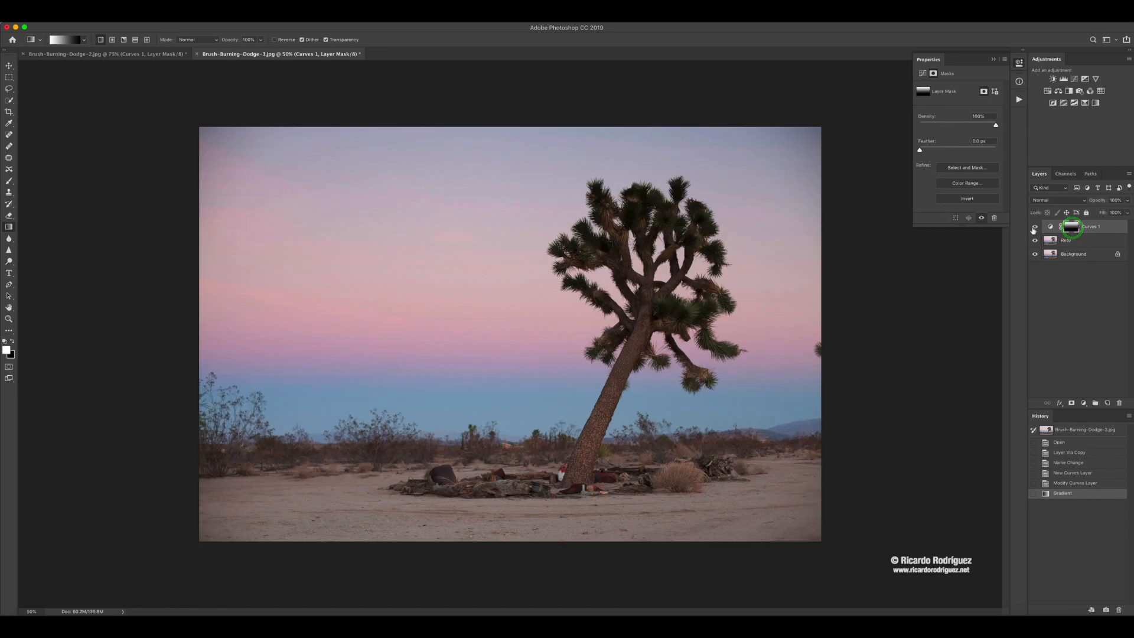
click(1034, 228)
click(1034, 228)
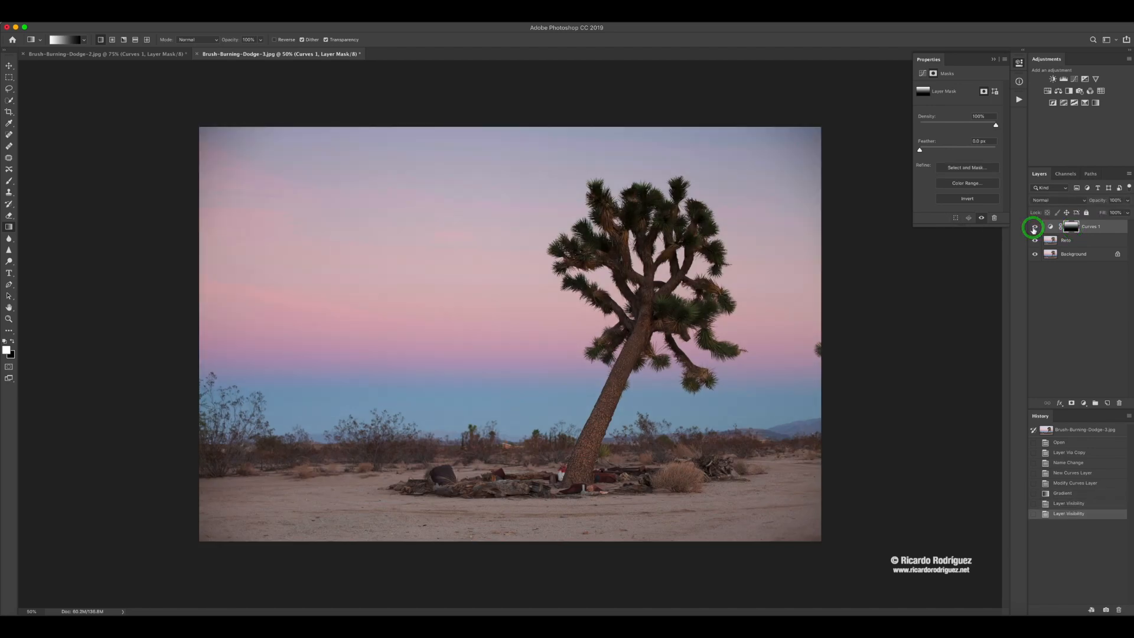
click(1034, 228)
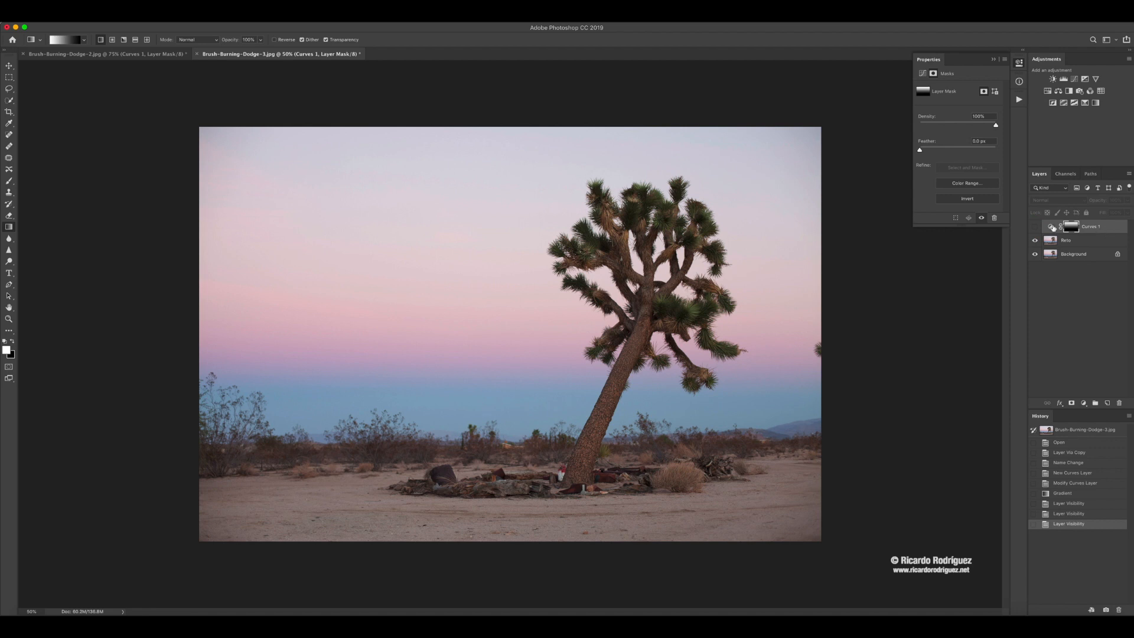
click(1034, 228)
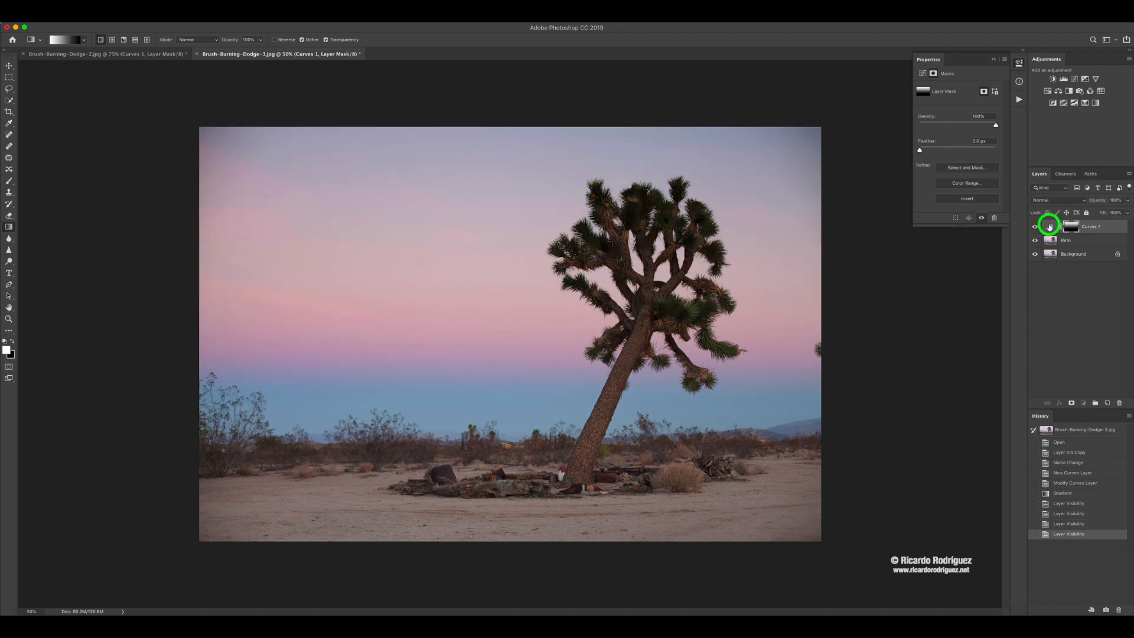
Lighten the curve slightly by nudging its upper point, toggling the Curves layer to compare.
click(1050, 227)
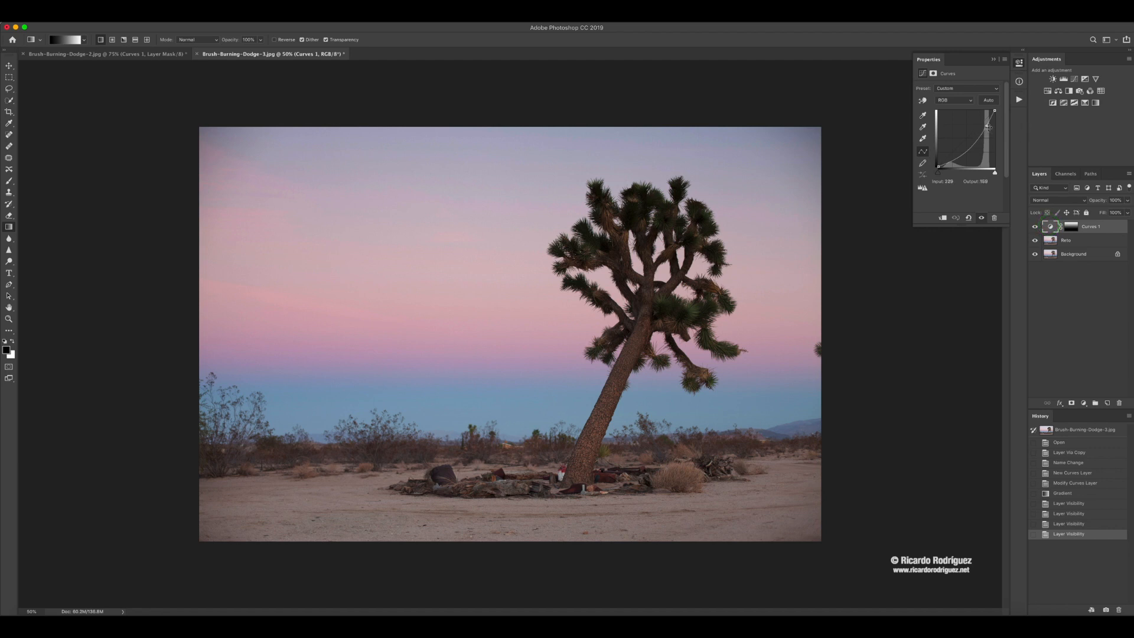
drag(987, 127, 986, 129)
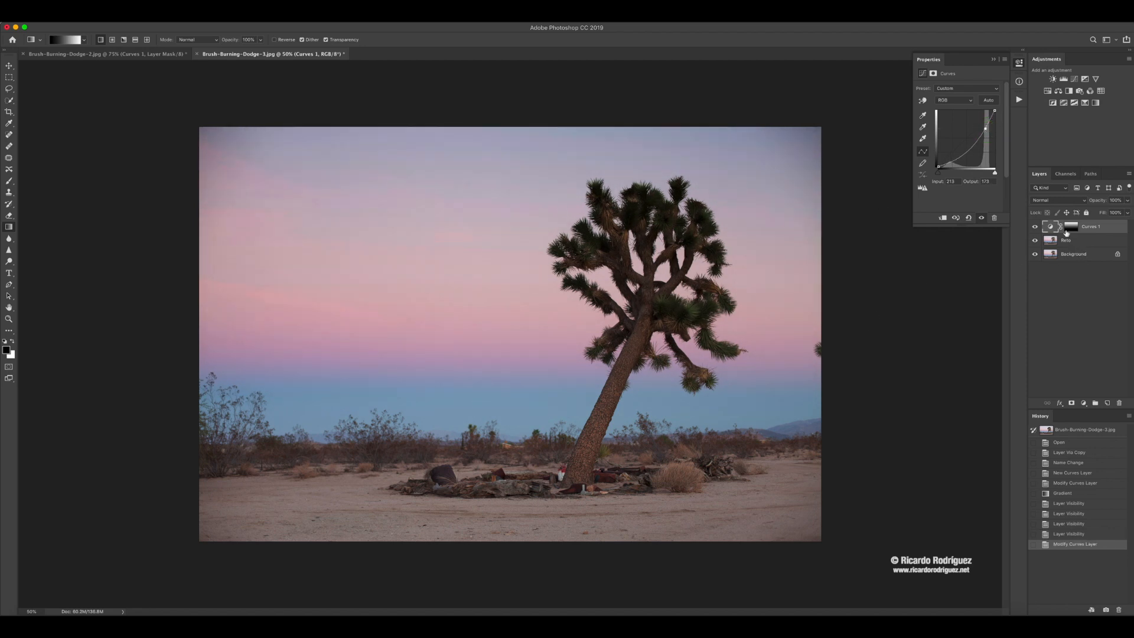
click(1034, 227)
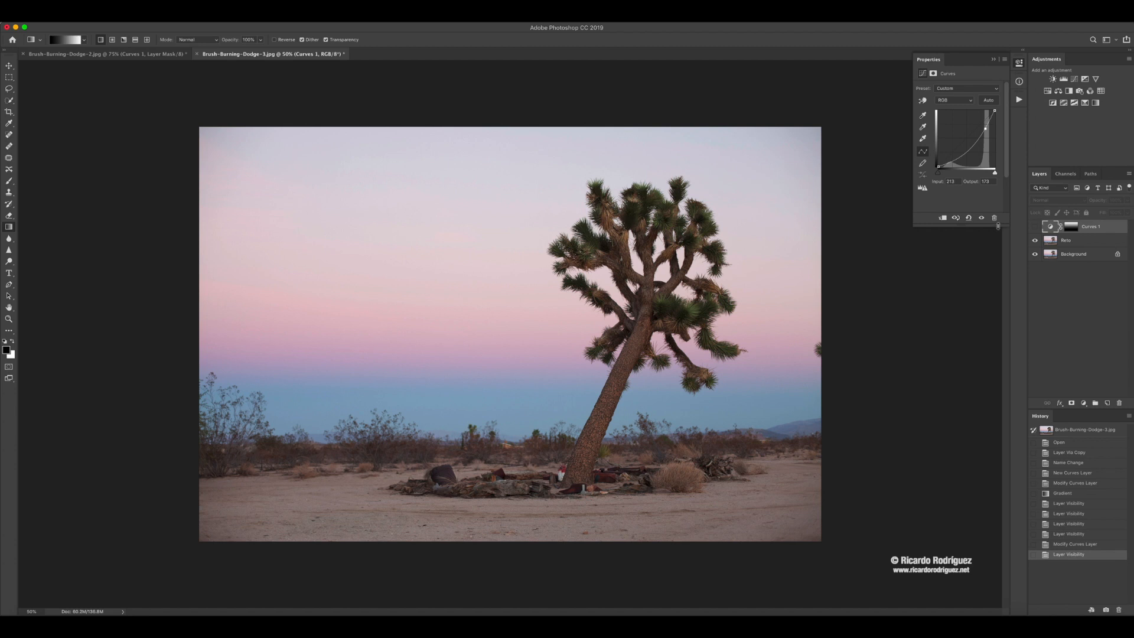
click(1036, 228)
click(1037, 228)
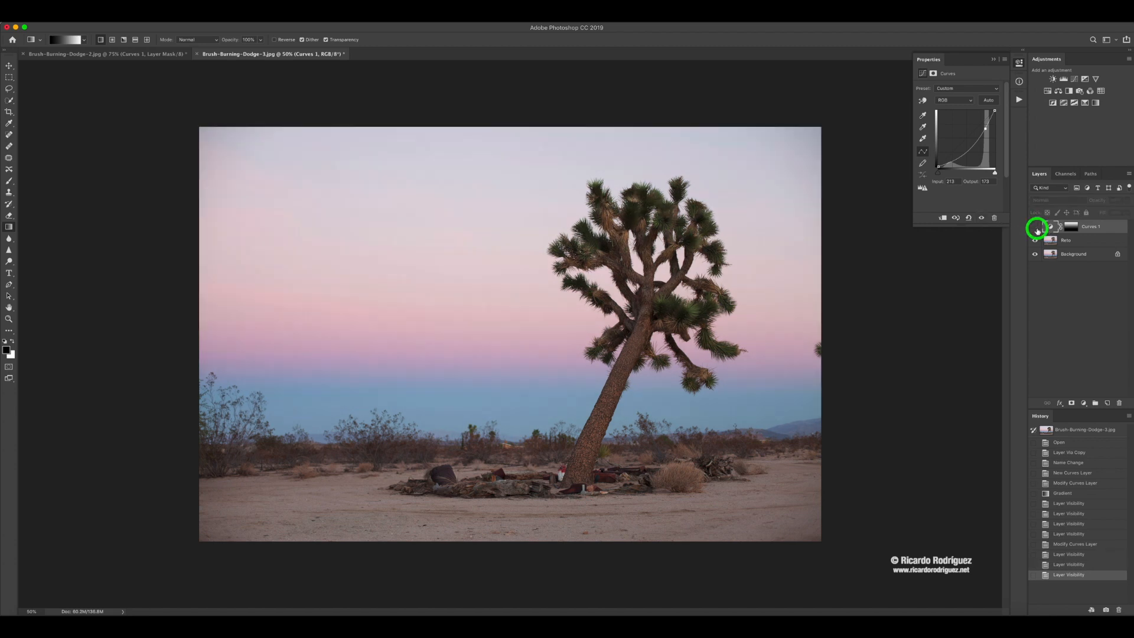
click(1037, 228)
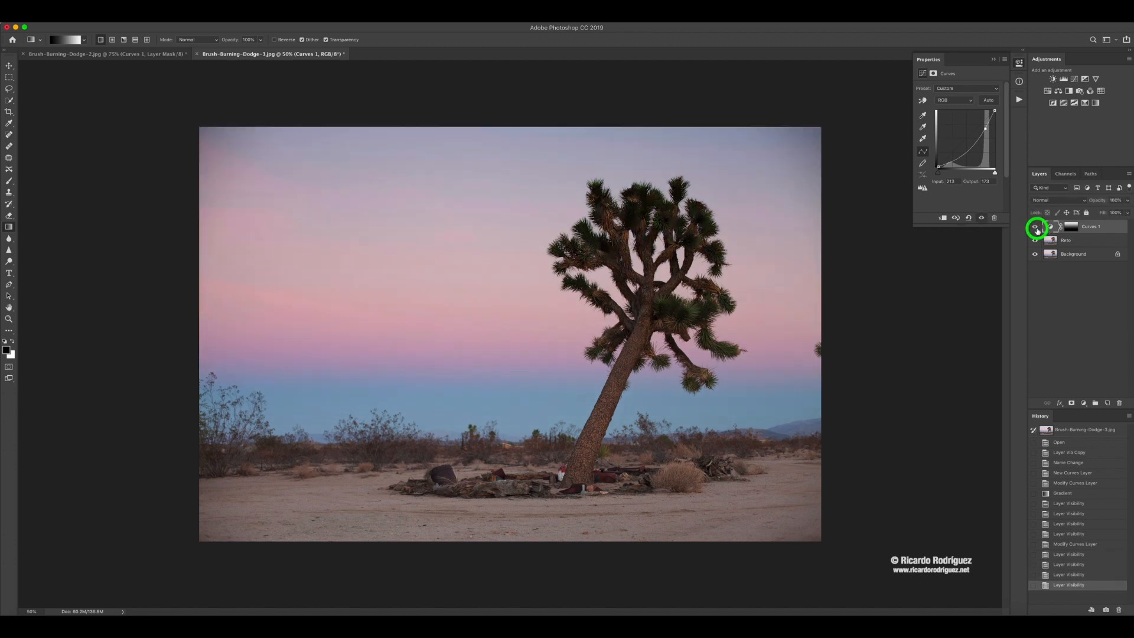
Paint black on the Curves layer mask over the Joshua tree's trunk and branches with the Brush tool.
click(1071, 227)
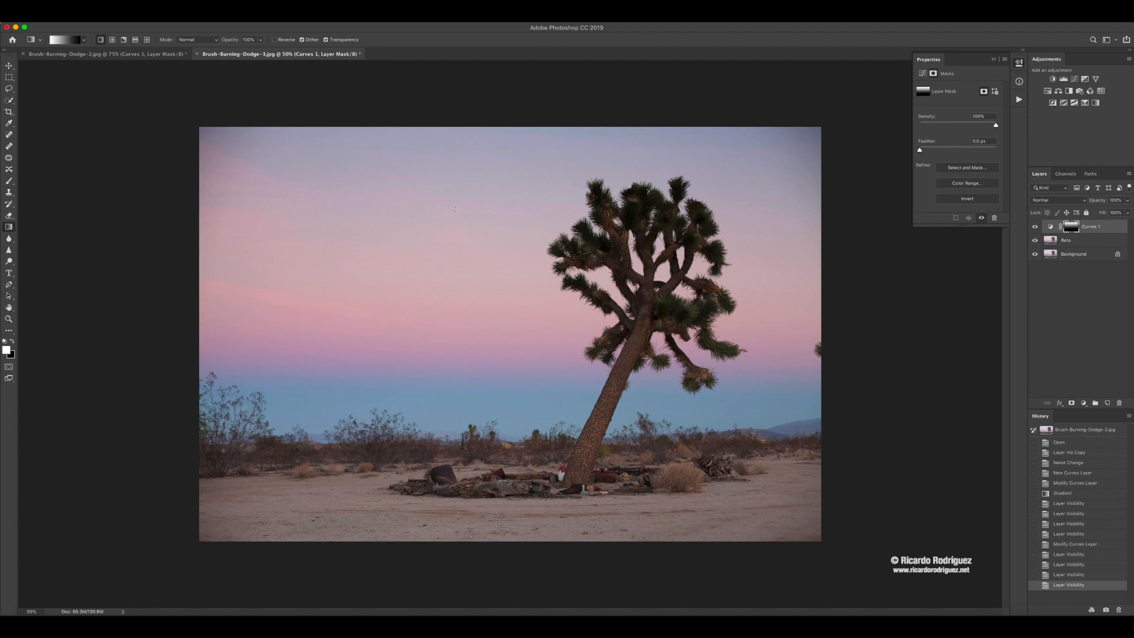
key(b)
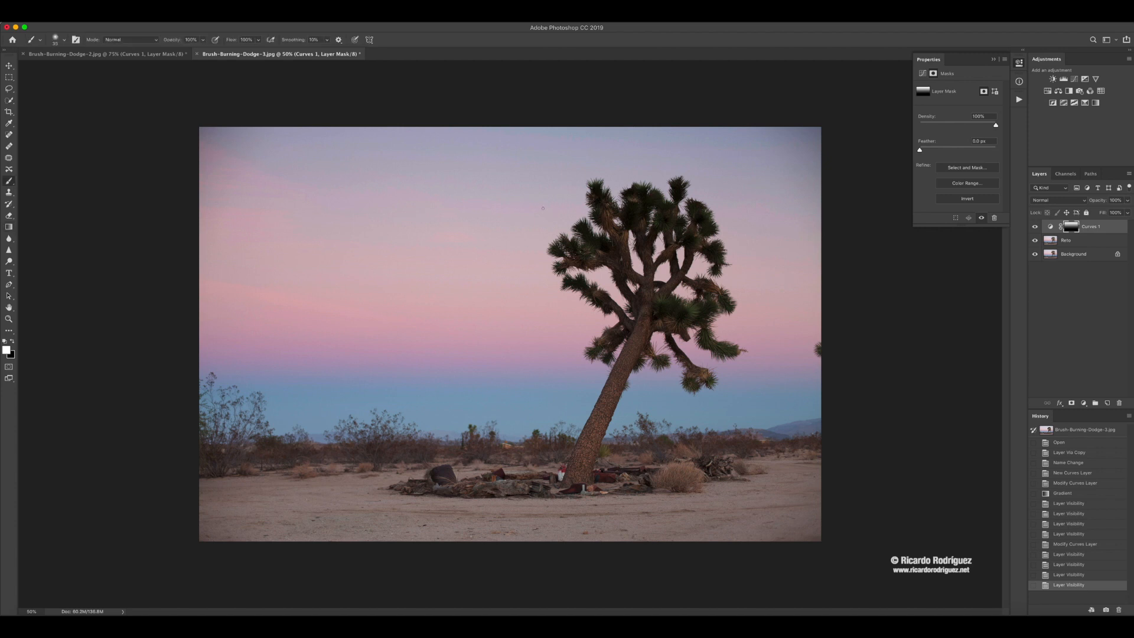
key(super+plus)
key(super+plus)
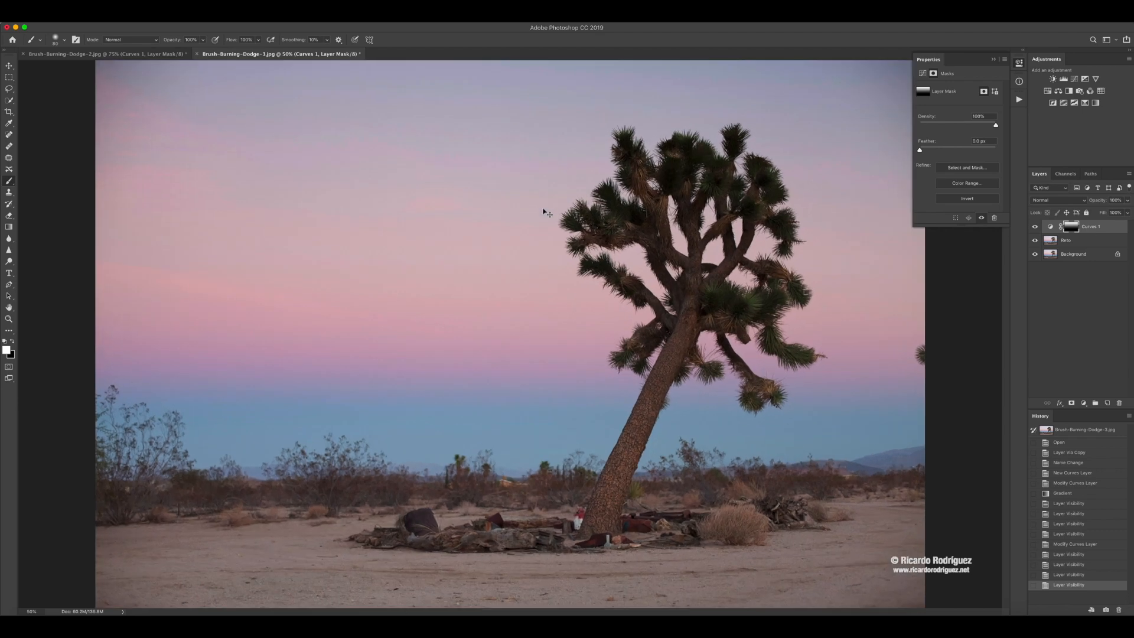
scroll(676, 317, right, 5)
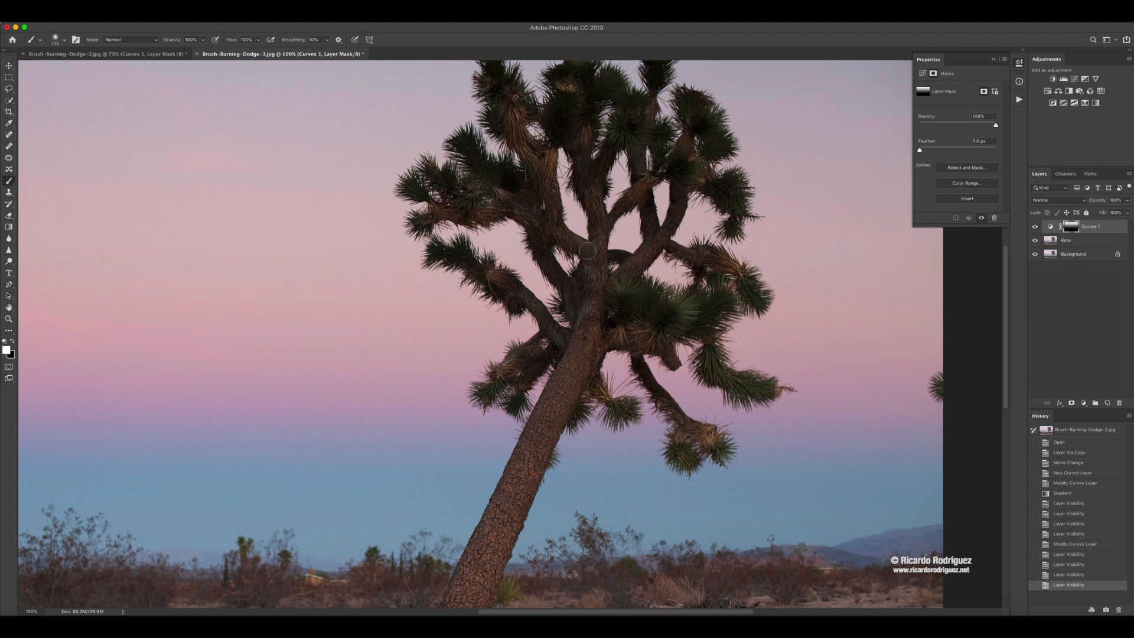
drag(593, 294, 577, 300)
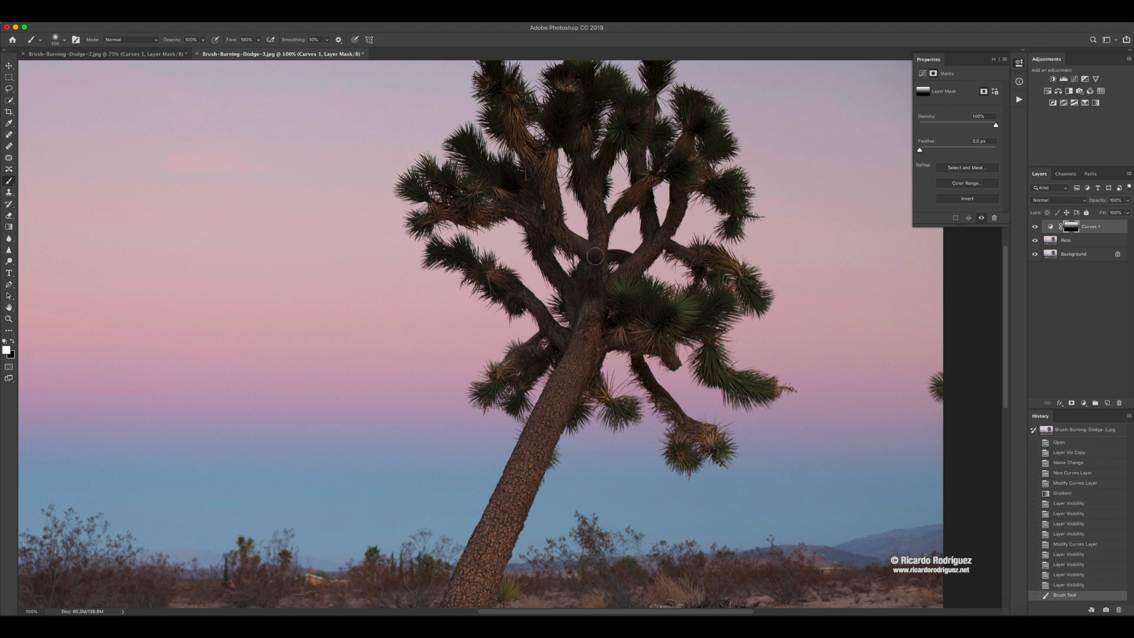
mouse_move(596, 256)
mouse_down()
mouse_move(593, 297)
mouse_move(594, 253)
mouse_move(584, 342)
mouse_move(594, 295)
mouse_move(518, 481)
mouse_move(584, 333)
mouse_move(581, 350)
mouse_move(556, 329)
mouse_up()
mouse_move(504, 289)
mouse_down()
mouse_move(440, 254)
mouse_move(502, 277)
mouse_move(564, 340)
mouse_move(541, 344)
mouse_move(497, 389)
mouse_move(531, 369)
mouse_move(515, 392)
mouse_move(561, 332)
mouse_move(579, 335)
mouse_move(587, 271)
mouse_move(579, 301)
mouse_move(536, 221)
mouse_move(563, 232)
mouse_move(501, 206)
mouse_move(428, 218)
mouse_move(474, 206)
mouse_move(472, 186)
mouse_move(452, 176)
mouse_move(441, 197)
mouse_move(415, 187)
mouse_move(531, 213)
mouse_move(594, 252)
mouse_move(592, 321)
mouse_move(582, 278)
mouse_move(576, 320)
mouse_move(621, 288)
mouse_move(618, 306)
mouse_move(652, 323)
mouse_move(626, 305)
mouse_move(599, 324)
mouse_move(651, 327)
mouse_move(602, 353)
mouse_move(601, 388)
mouse_up()
drag(632, 341, 668, 392)
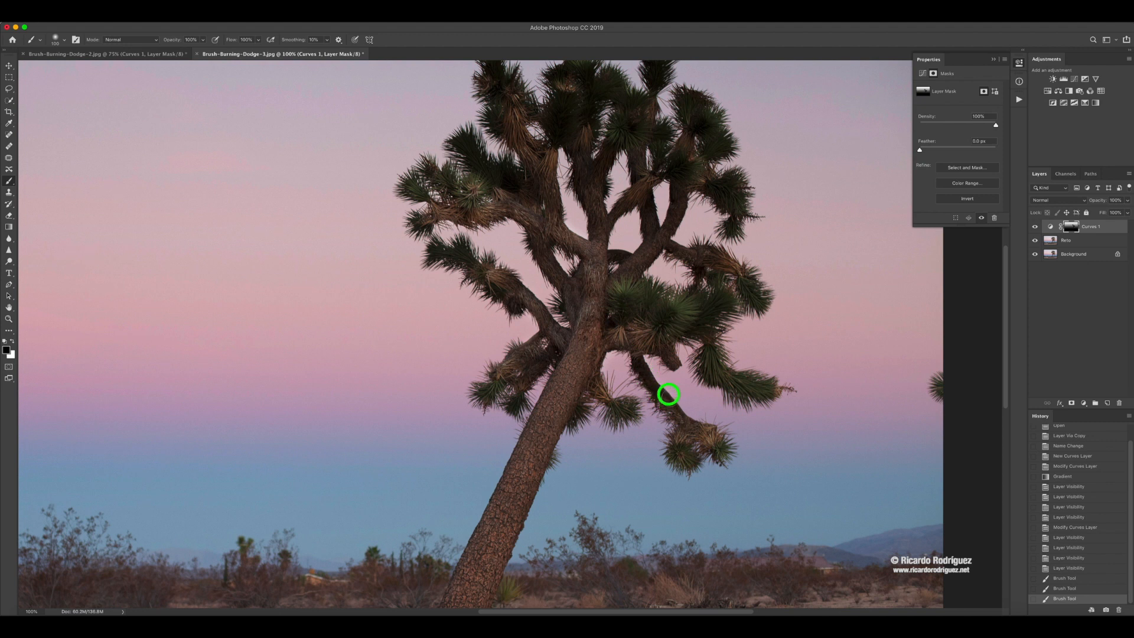
mouse_move(630, 319)
mouse_down()
mouse_move(679, 307)
mouse_move(684, 331)
mouse_move(627, 306)
mouse_move(657, 313)
mouse_move(721, 295)
mouse_move(688, 337)
mouse_move(705, 350)
mouse_move(730, 281)
mouse_move(758, 296)
mouse_move(664, 241)
mouse_move(600, 296)
mouse_move(620, 277)
mouse_move(595, 253)
mouse_move(594, 209)
mouse_move(590, 340)
mouse_up()
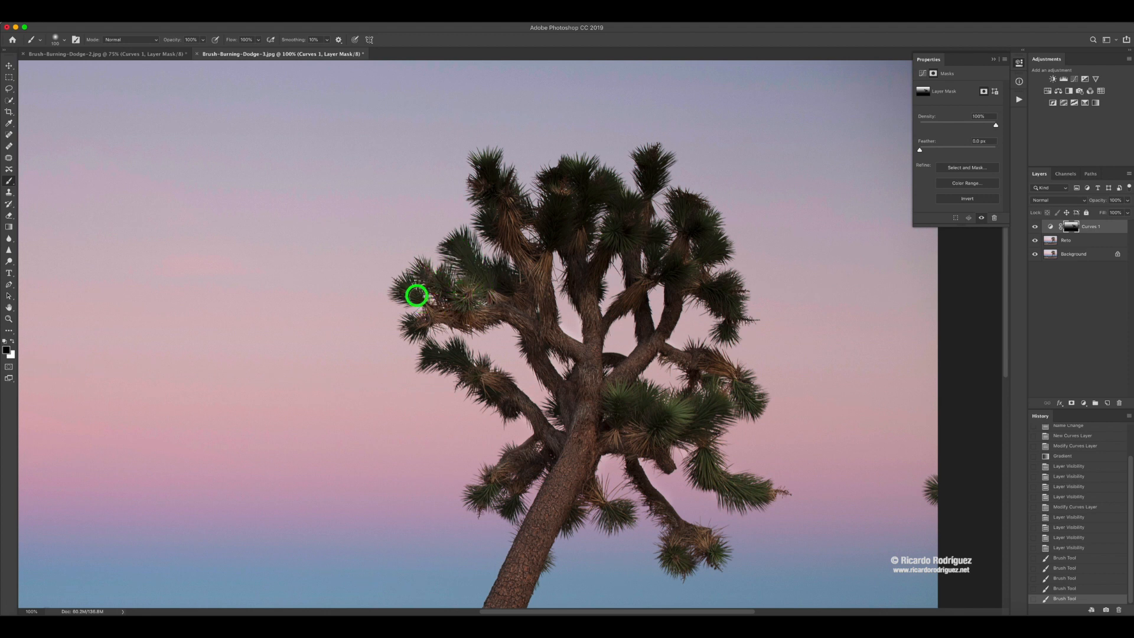
drag(529, 314, 499, 361)
Continue painting black on the mask over the upper branches of the tree at higher zoom.
key(super+plus)
key(super+plus)
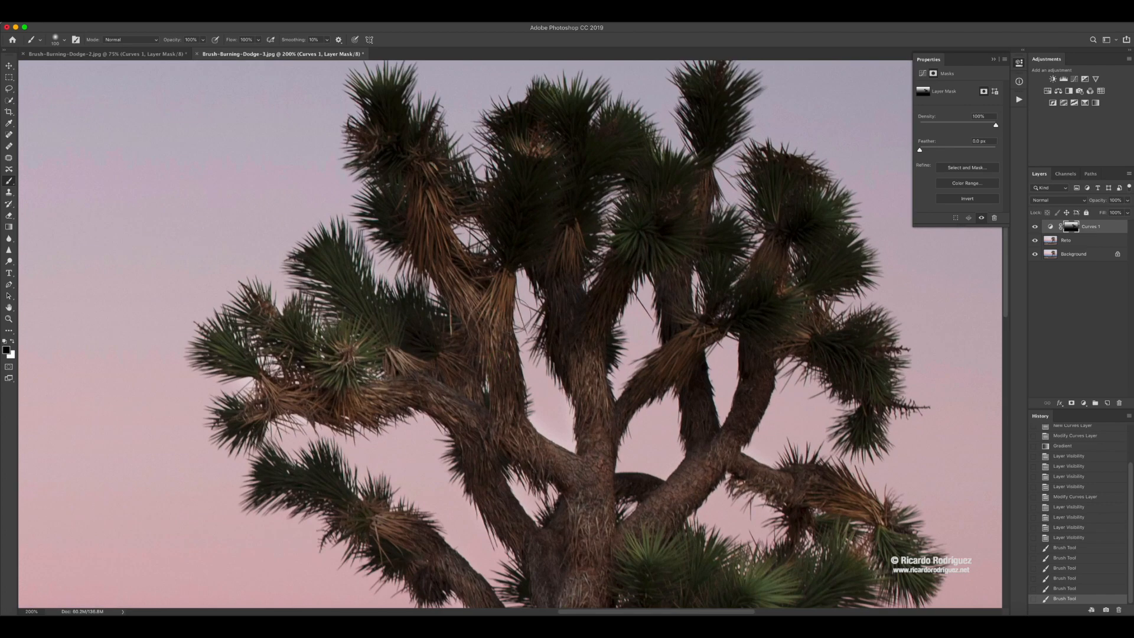
mouse_move(458, 268)
mouse_down()
mouse_move(420, 211)
mouse_move(385, 95)
mouse_move(403, 171)
mouse_move(380, 111)
mouse_move(391, 216)
mouse_move(481, 316)
mouse_move(470, 363)
mouse_move(397, 333)
mouse_move(325, 262)
mouse_move(468, 358)
mouse_move(482, 279)
mouse_move(534, 174)
mouse_move(525, 247)
mouse_move(546, 115)
mouse_move(522, 122)
mouse_move(570, 100)
mouse_move(581, 151)
mouse_move(621, 128)
mouse_move(546, 225)
mouse_move(594, 184)
mouse_move(577, 342)
mouse_move(567, 266)
mouse_move(576, 364)
mouse_move(595, 273)
mouse_move(642, 198)
mouse_move(621, 276)
mouse_move(659, 184)
mouse_move(699, 164)
mouse_move(704, 84)
mouse_move(721, 90)
mouse_move(696, 195)
mouse_move(708, 391)
mouse_move(665, 273)
mouse_move(692, 373)
mouse_move(677, 370)
mouse_move(641, 398)
mouse_move(618, 433)
mouse_move(609, 488)
mouse_move(572, 530)
mouse_move(562, 493)
mouse_move(568, 549)
mouse_move(612, 480)
mouse_move(658, 486)
mouse_move(626, 515)
mouse_move(720, 468)
mouse_move(748, 397)
mouse_move(757, 301)
mouse_move(736, 416)
mouse_move(708, 456)
mouse_move(670, 275)
mouse_move(727, 424)
mouse_move(756, 377)
mouse_move(773, 231)
mouse_move(729, 319)
mouse_move(716, 233)
mouse_move(780, 236)
mouse_move(764, 210)
mouse_move(838, 286)
mouse_move(782, 319)
mouse_move(849, 337)
mouse_move(871, 413)
mouse_move(763, 348)
mouse_move(724, 471)
mouse_move(853, 512)
mouse_move(607, 373)
mouse_up()
mouse_move(615, 427)
mouse_down()
mouse_move(478, 395)
mouse_move(429, 432)
mouse_move(623, 390)
mouse_up()
drag(374, 353, 411, 458)
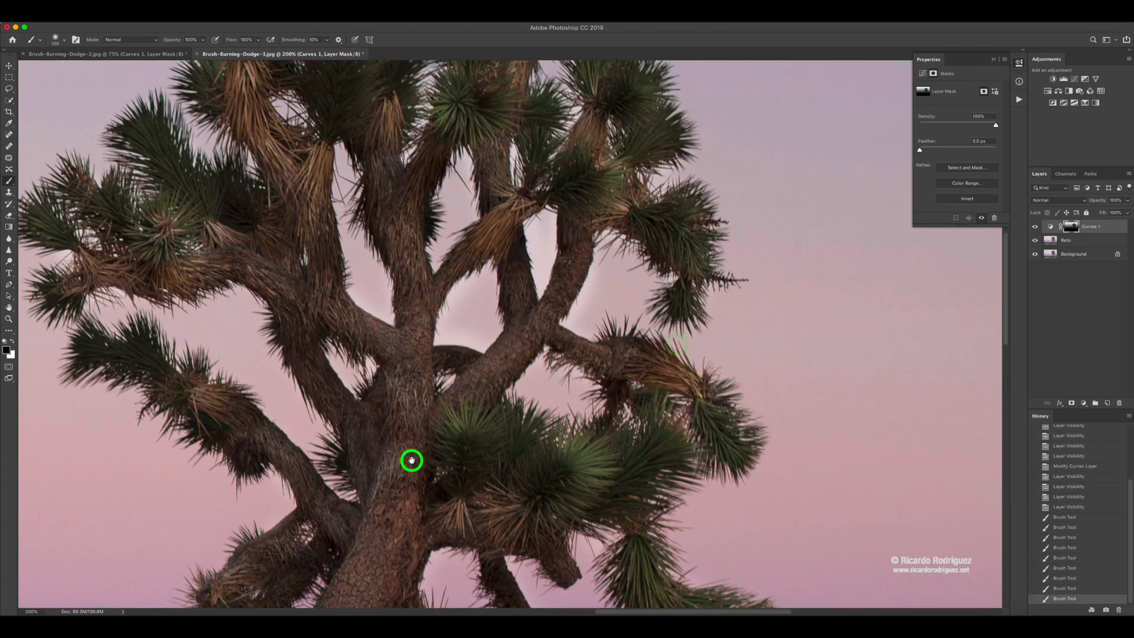
mouse_move(424, 251)
mouse_down()
mouse_move(450, 189)
mouse_move(426, 283)
mouse_move(397, 251)
mouse_move(385, 174)
mouse_up()
drag(339, 224, 346, 320)
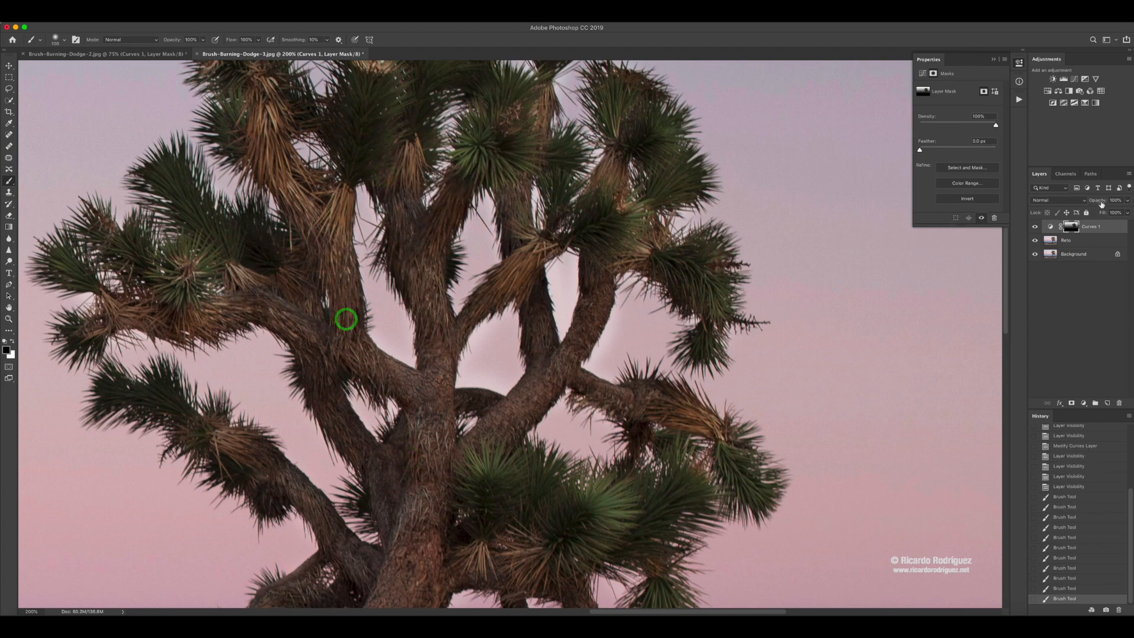
View the mask alone, zoom back out, and toggle the Curves layer to compare before and after.
alt+click(1070, 228)
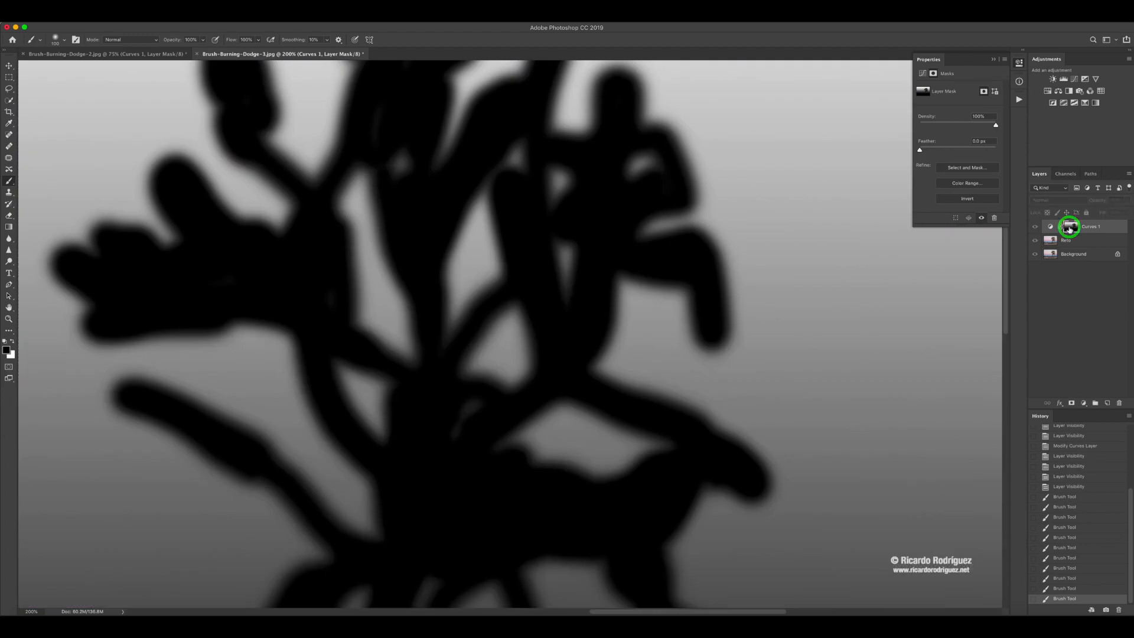
alt+click(1070, 227)
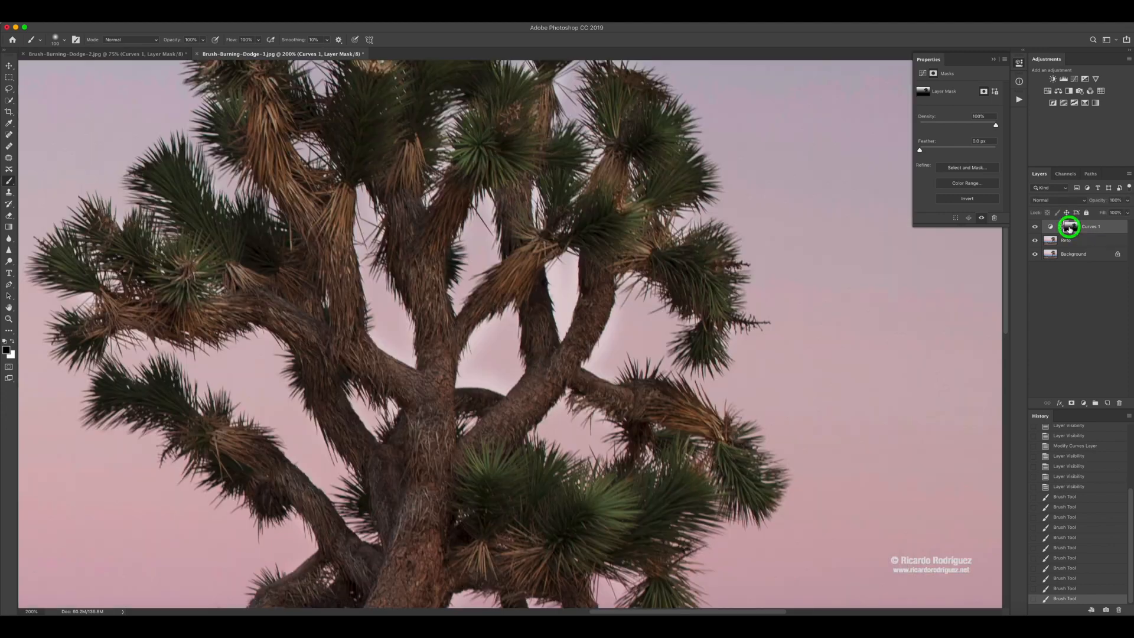
key(super+minus)
key(super+minus)
key(super+minus)
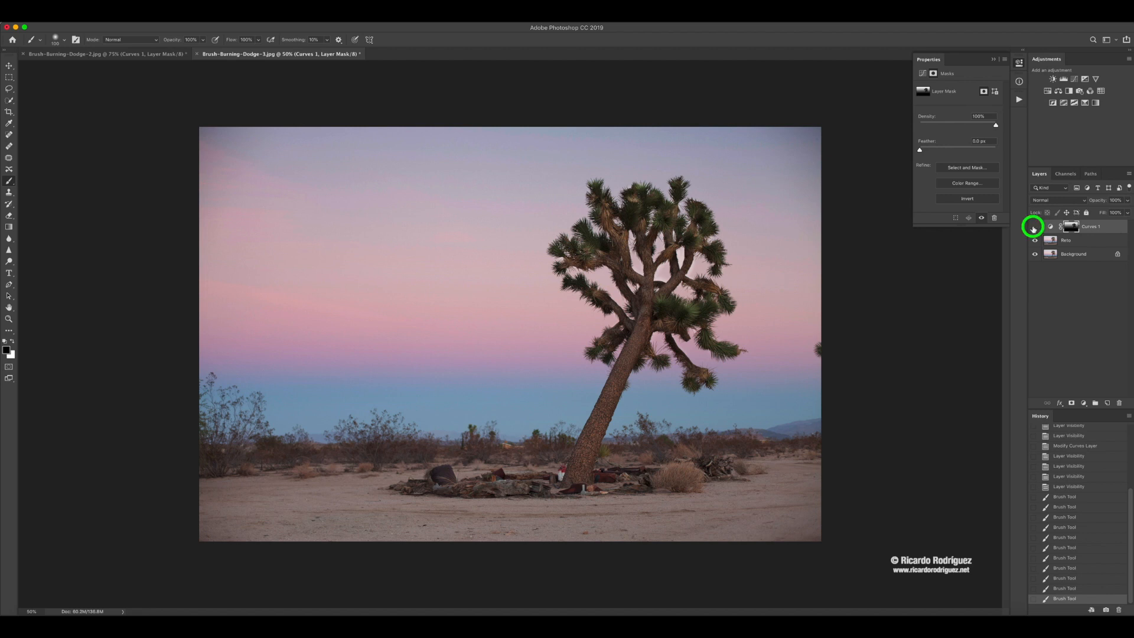
click(1035, 227)
click(1035, 226)
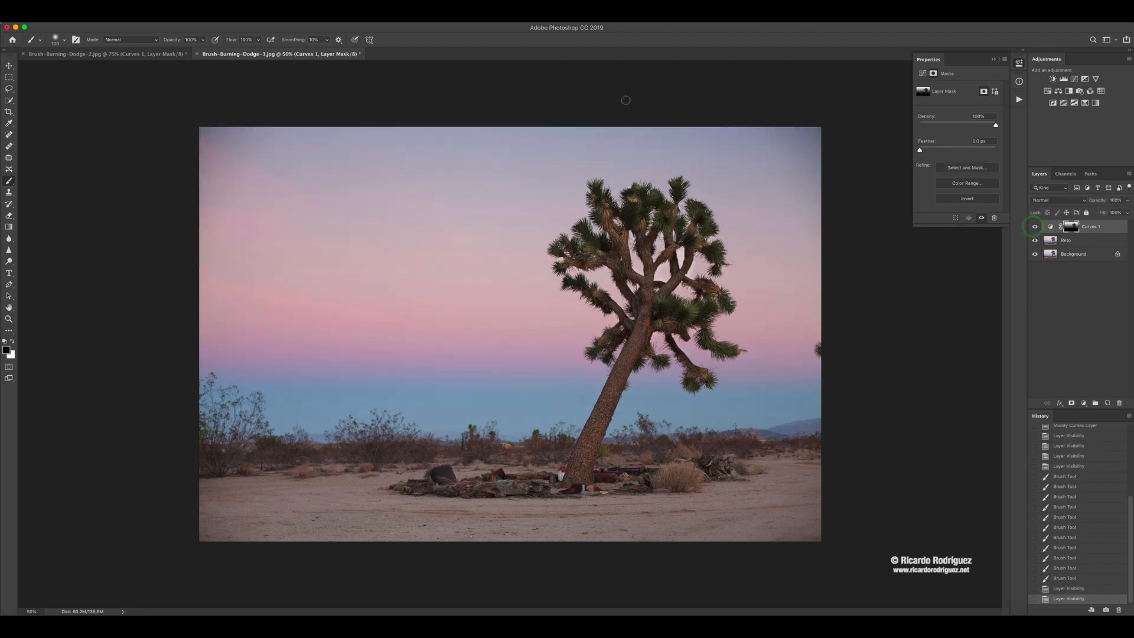
Paint black on the mask over the tree's upper-left branches, then toggle the Curves layer repeatedly to compare before and after.
drag(661, 205, 655, 207)
mouse_move(640, 214)
mouse_down()
mouse_move(608, 203)
mouse_move(603, 221)
mouse_up()
click(1034, 227)
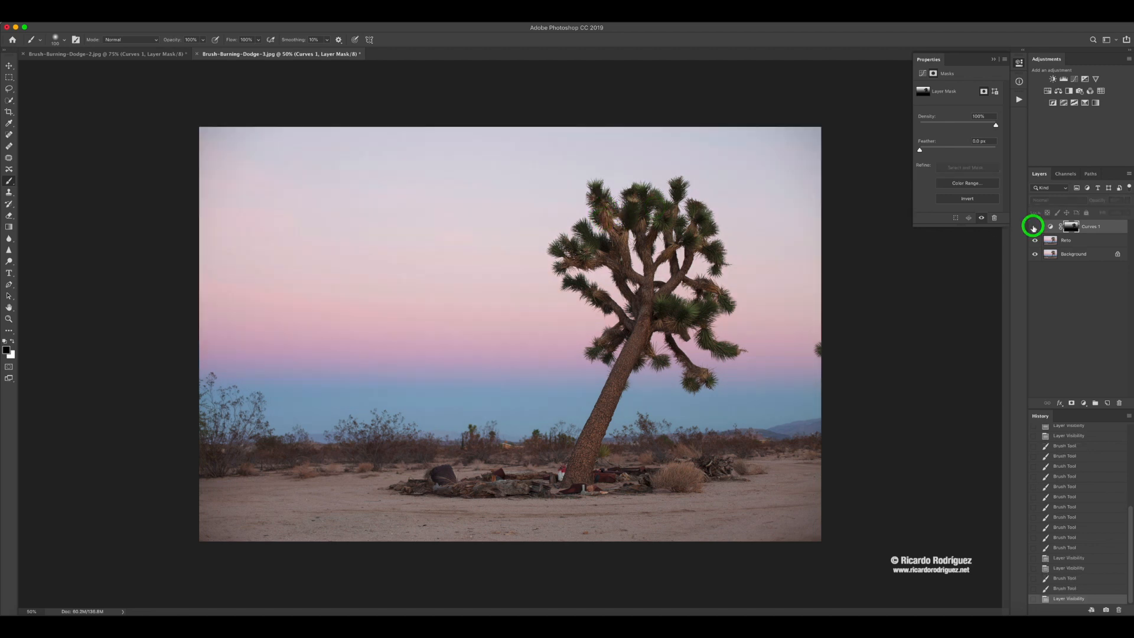
click(1033, 228)
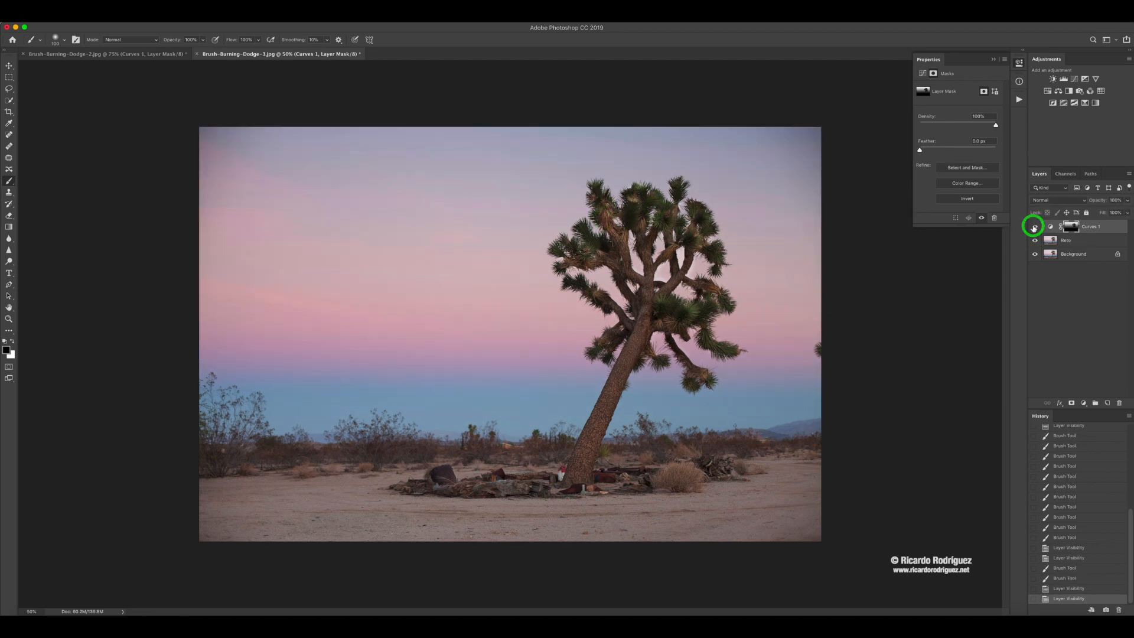
click(1034, 227)
click(1034, 228)
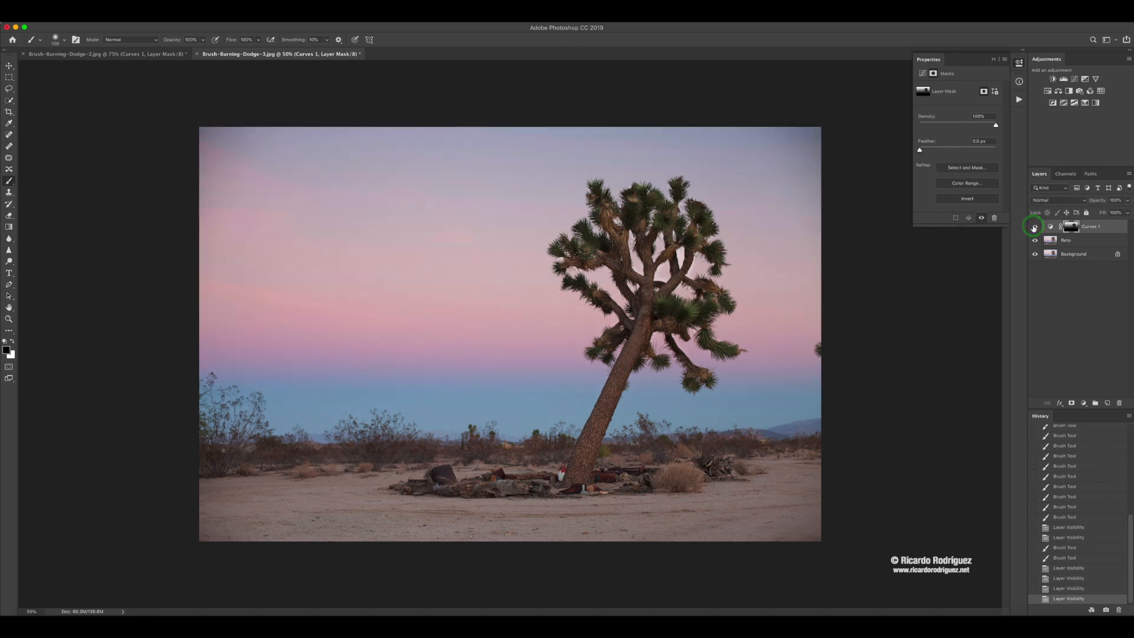
click(1034, 227)
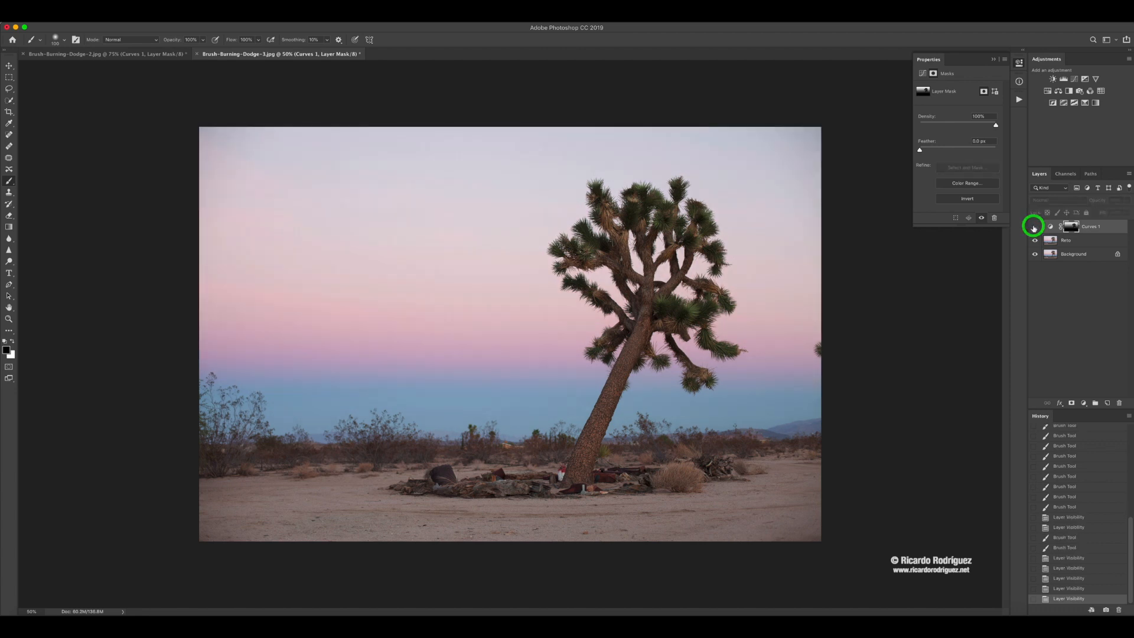
click(1034, 228)
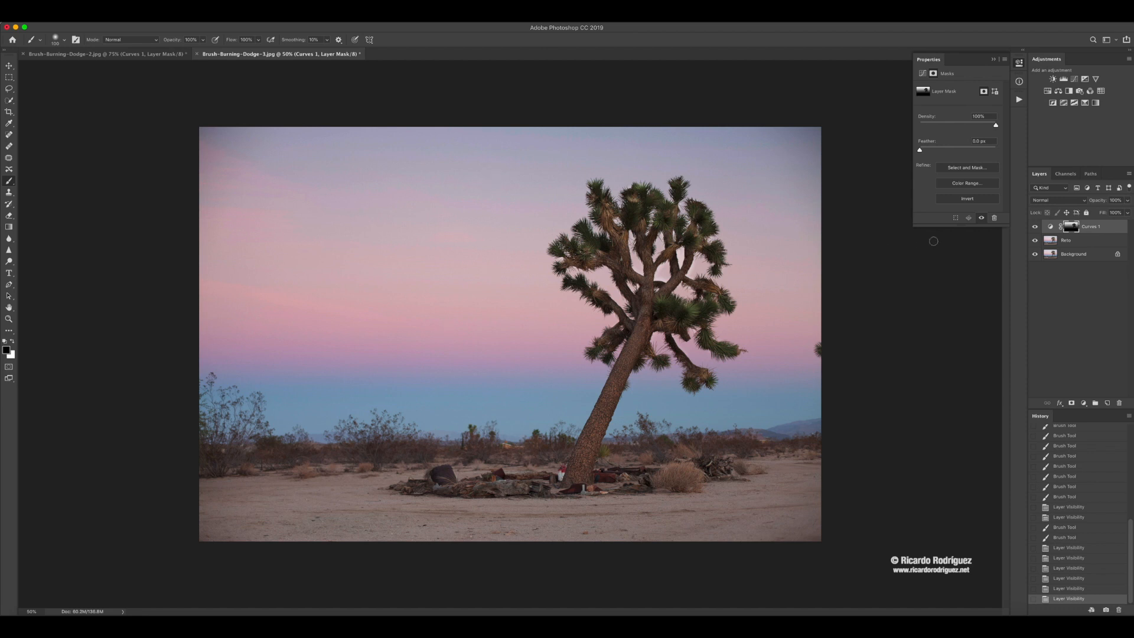
Paint black on the mask along the lower trunk, viewing the mask alone before and after the stroke.
alt+click(1071, 226)
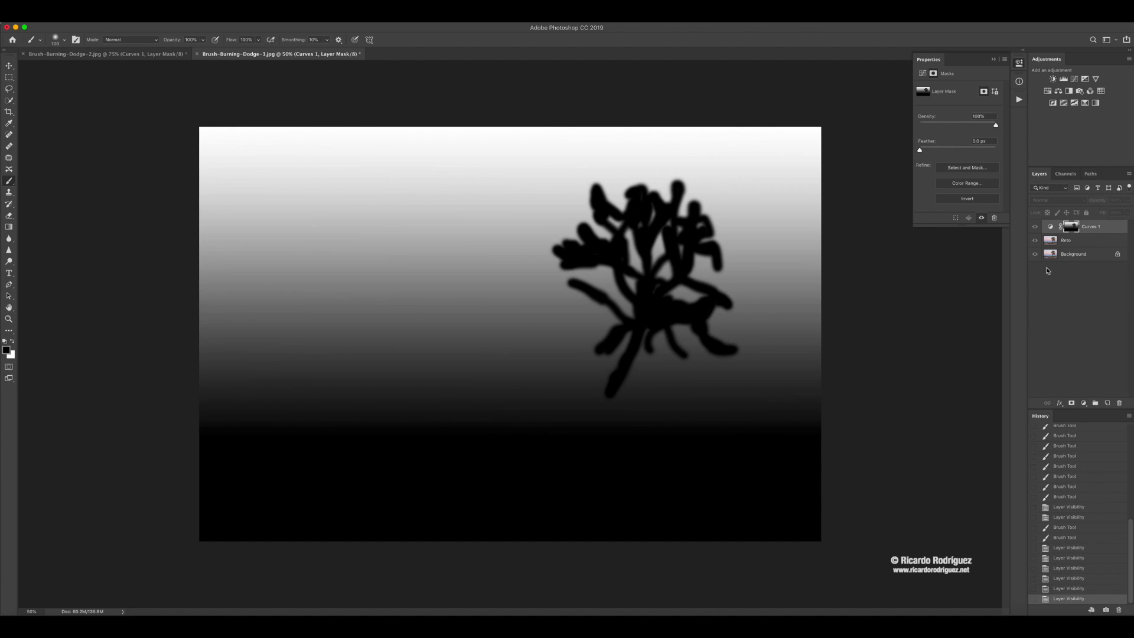
alt+click(1071, 226)
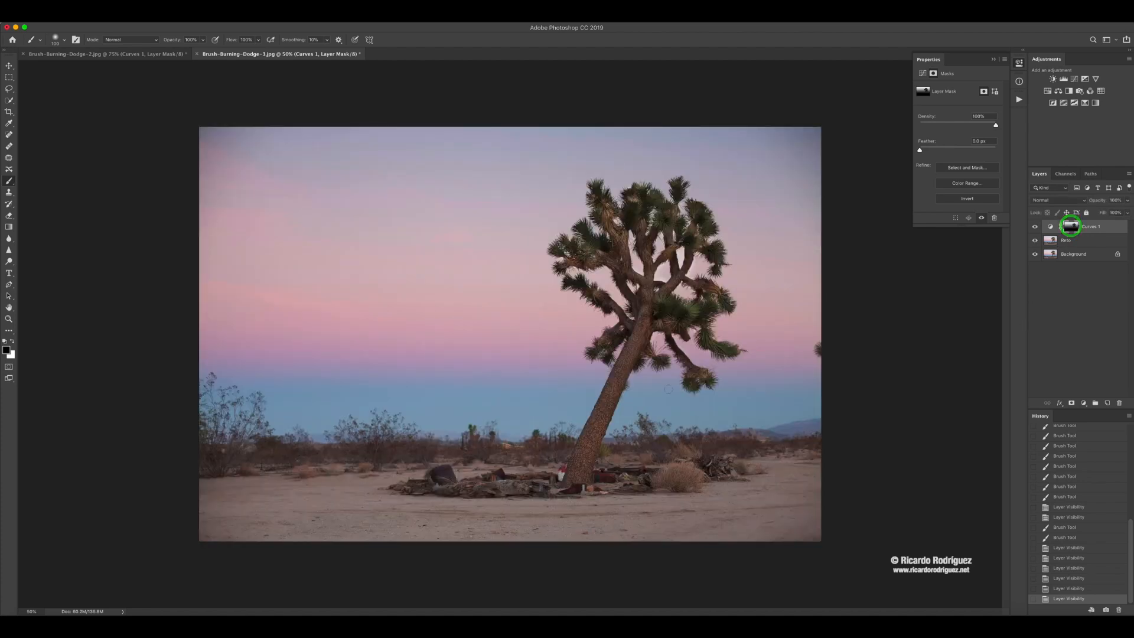
mouse_move(607, 397)
mouse_down()
mouse_move(594, 438)
mouse_move(624, 364)
mouse_move(595, 408)
mouse_move(593, 422)
mouse_move(624, 375)
mouse_move(596, 431)
mouse_move(635, 349)
mouse_up()
alt+click(1073, 227)
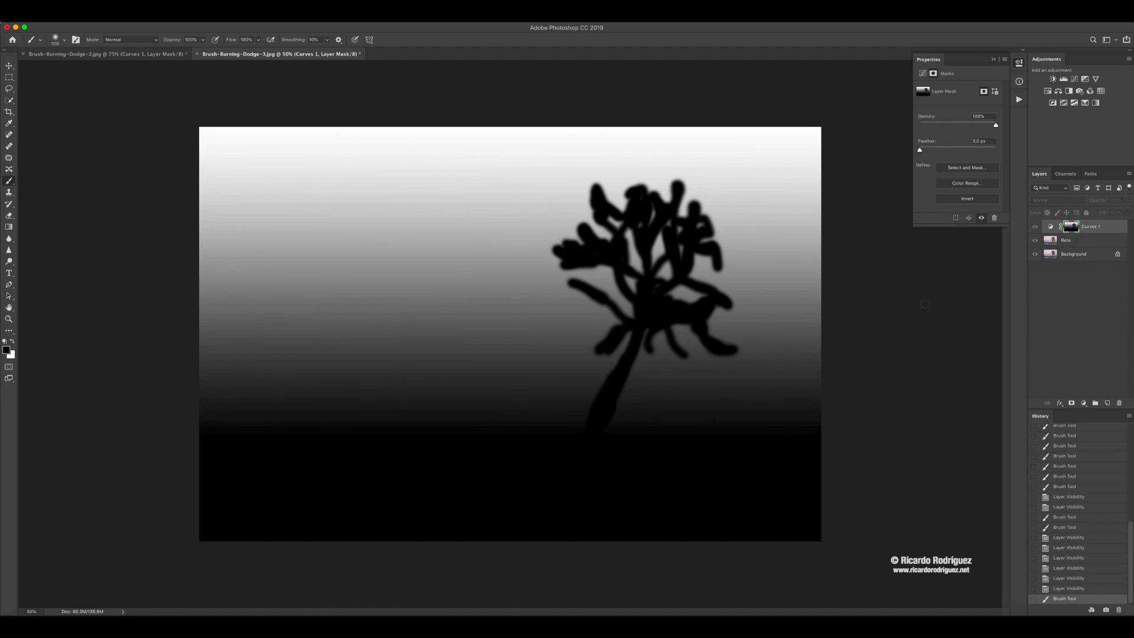
alt+click(1074, 227)
Toggle the Curves layer to compare before and after, then view the mask alone and return to the image.
click(1034, 227)
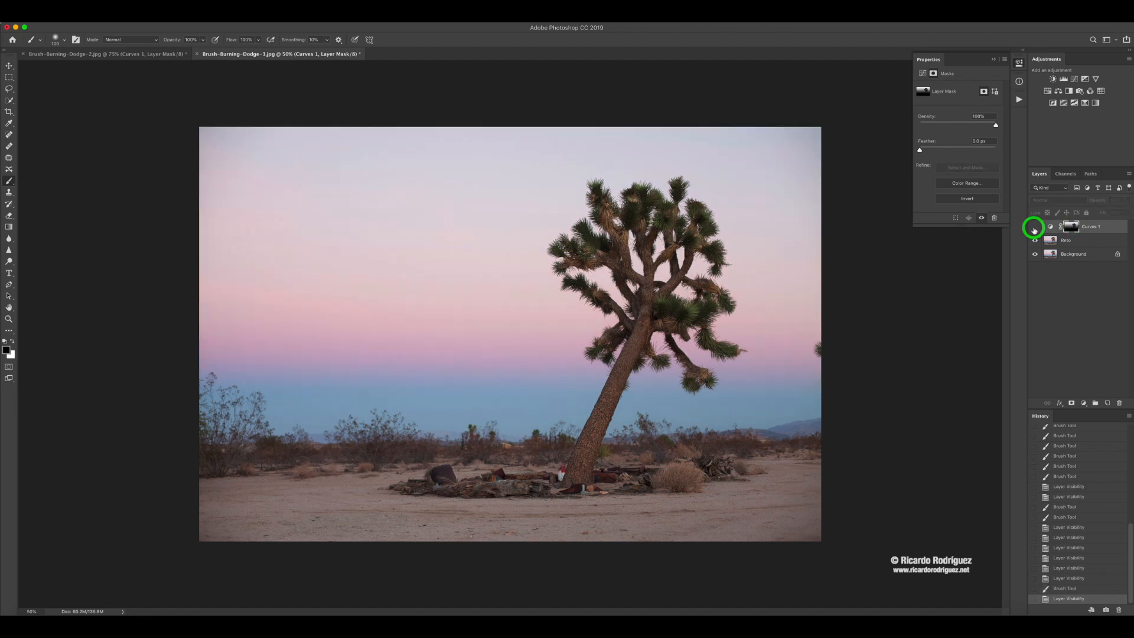
click(1035, 228)
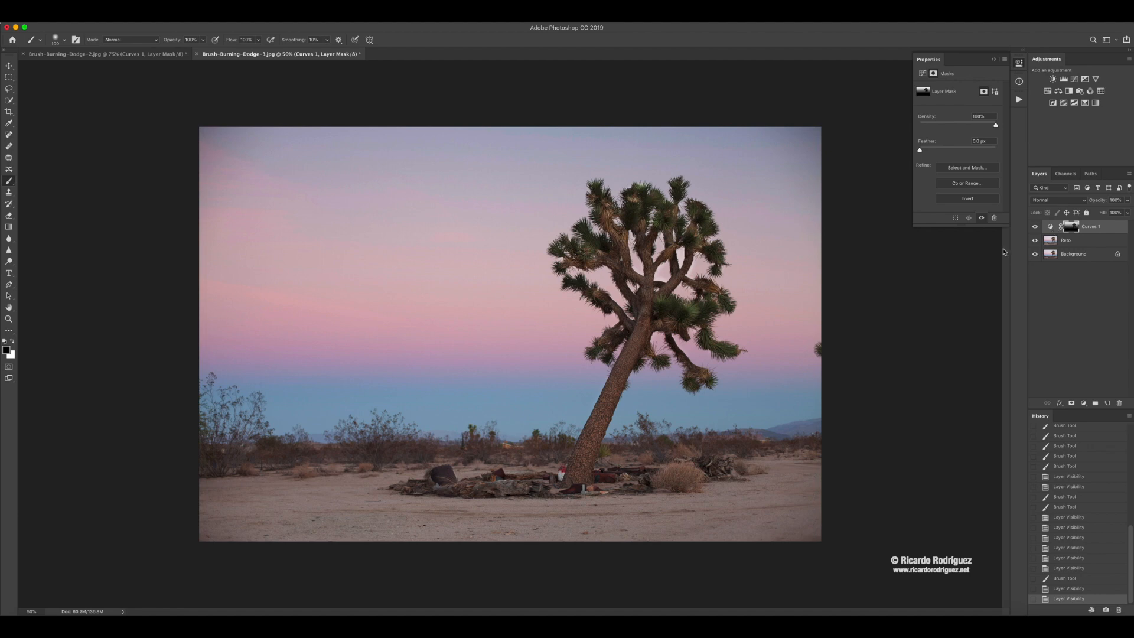
alt+click(1070, 228)
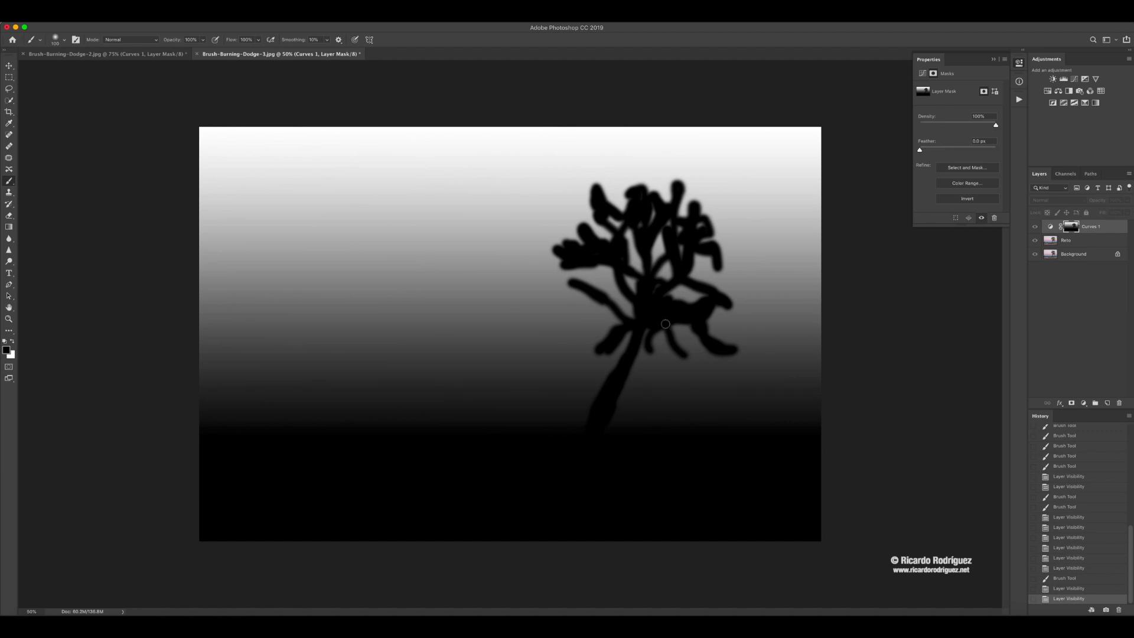
alt+click(1068, 229)
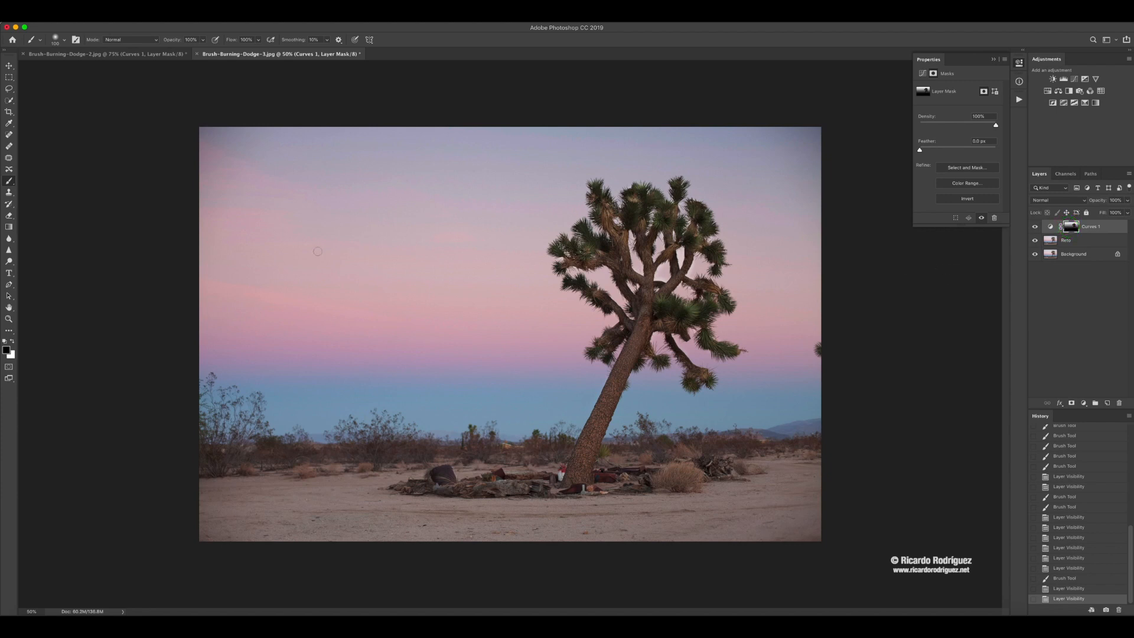